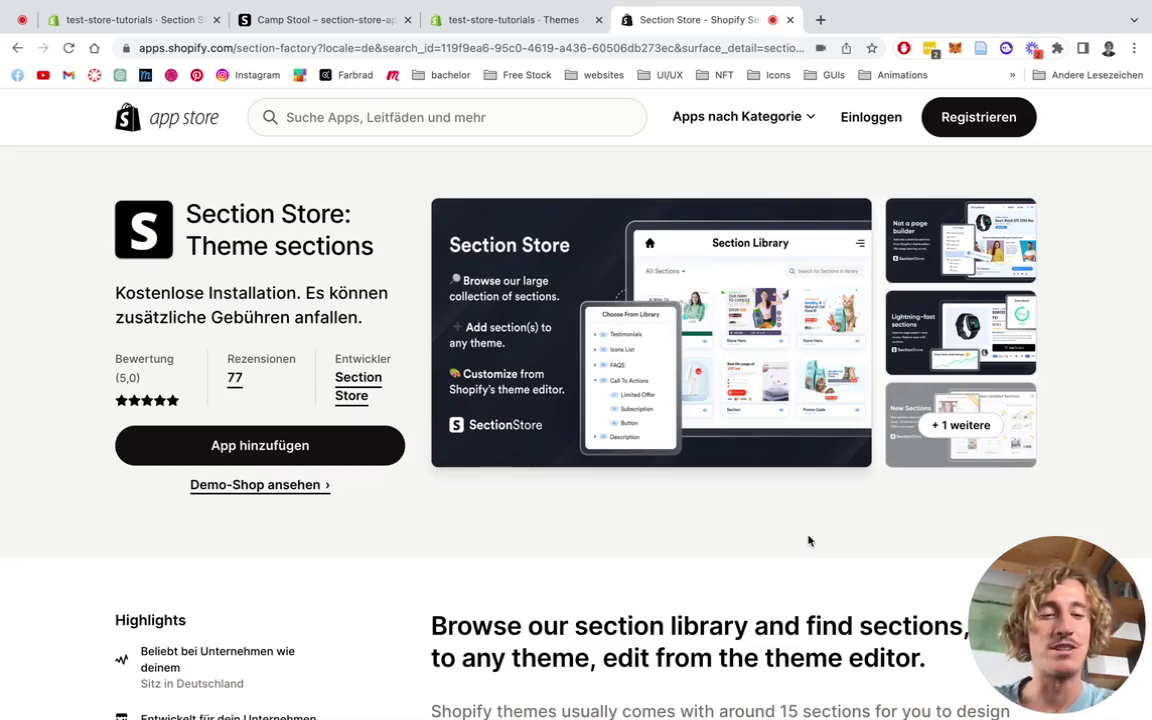
Look over the Camp Stool demo product page, then return to the Section Store listing.
{"action": "left_click", "coordinate": [330, 20]}
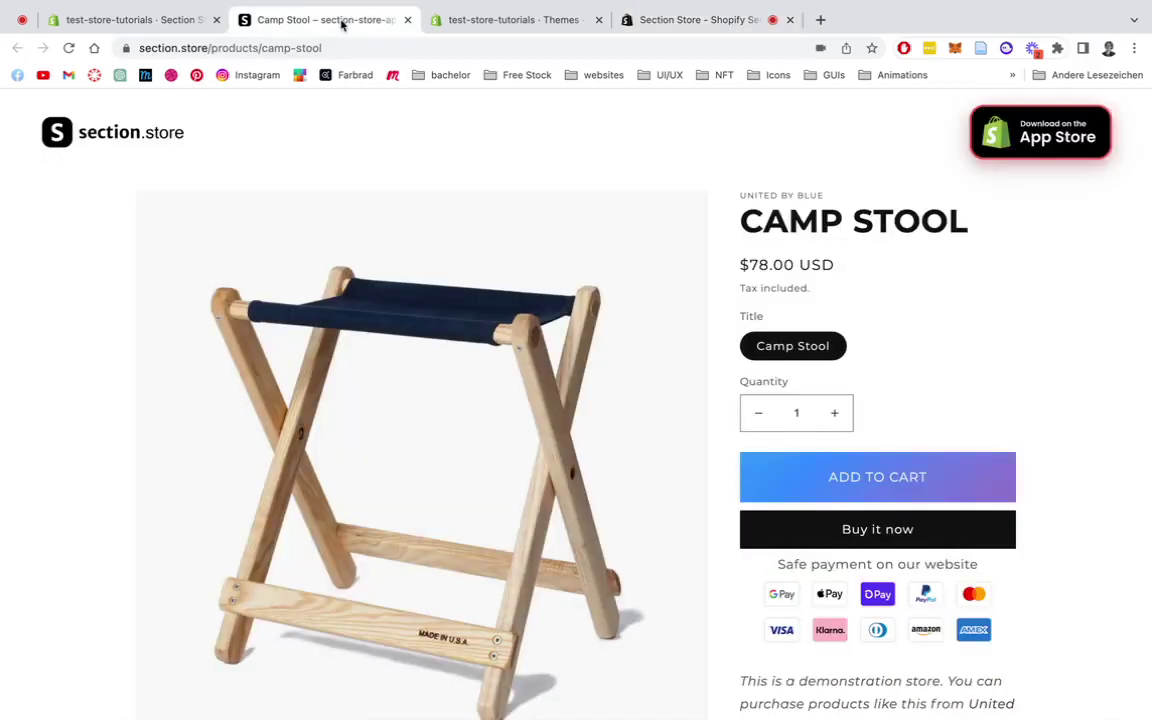
{"action": "scroll", "coordinate": [567, 371], "scroll_direction": "down", "scroll_amount": 3}
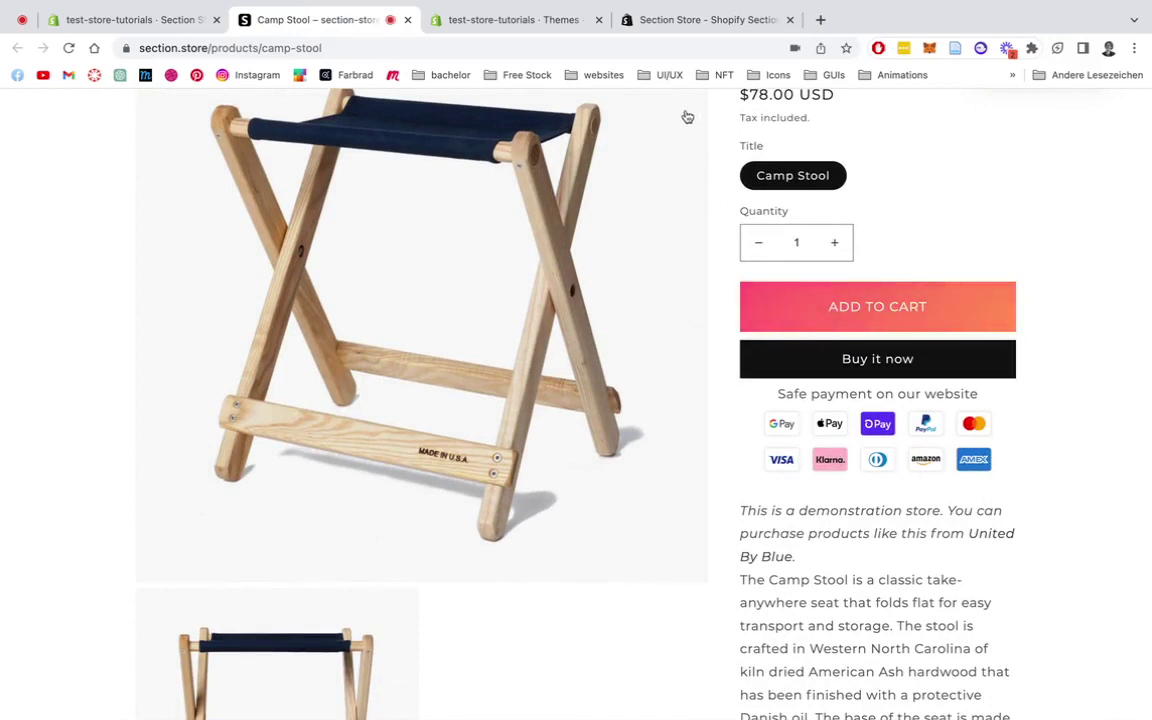
{"action": "left_click", "coordinate": [708, 16]}
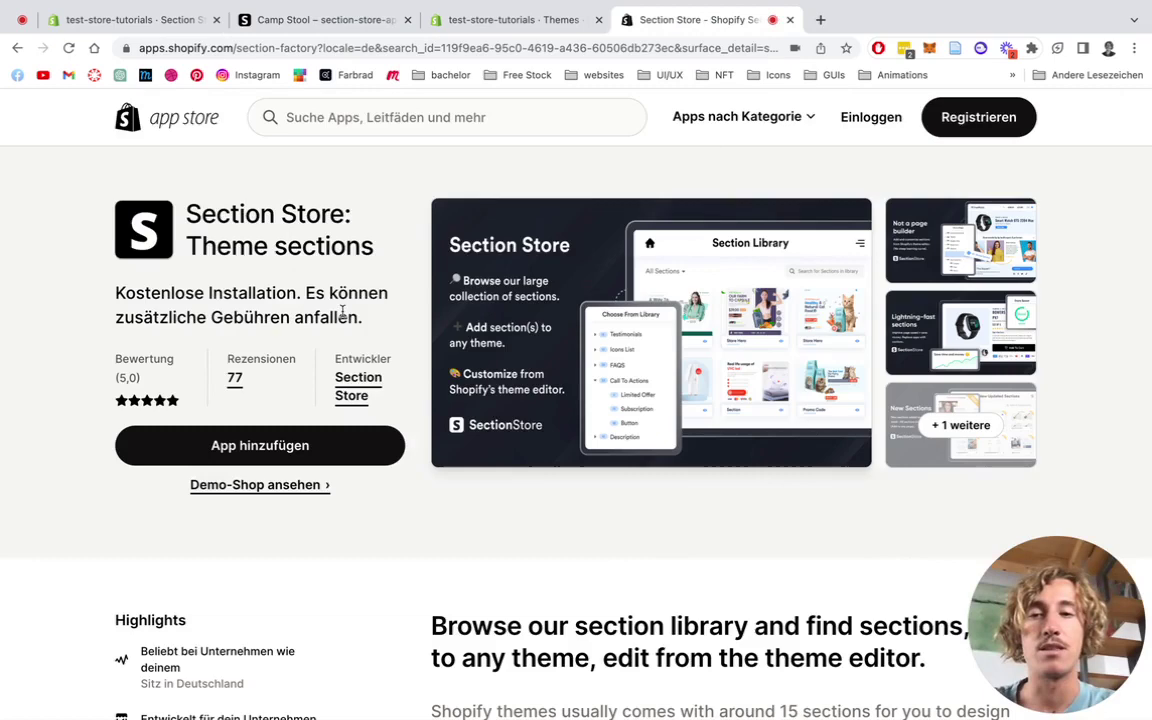
{"action": "scroll", "coordinate": [342, 240], "scroll_direction": "down", "scroll_amount": 1}
{"action": "scroll", "coordinate": [676, 489], "scroll_direction": "down", "scroll_amount": 3}
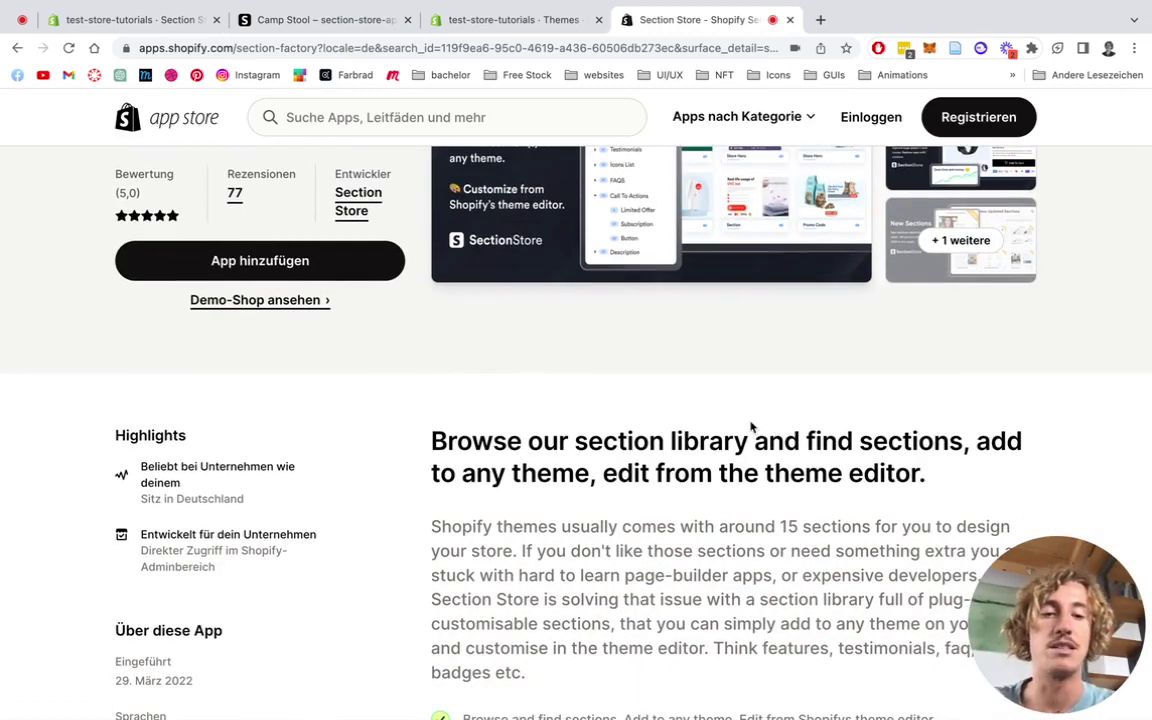
{"action": "scroll", "coordinate": [751, 427], "scroll_direction": "up", "scroll_amount": 3}
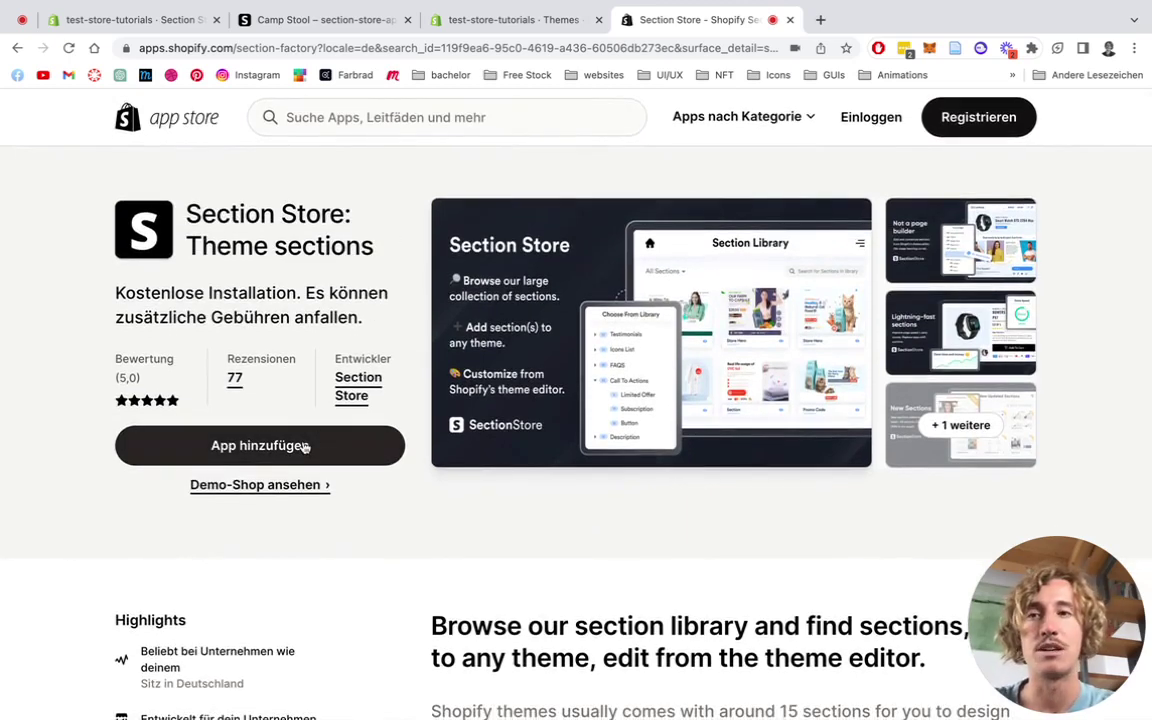
Search the Sections catalogue for 'paym' and open the Payment icons (below buy buttons) details.
{"action": "left_click", "coordinate": [165, 20]}
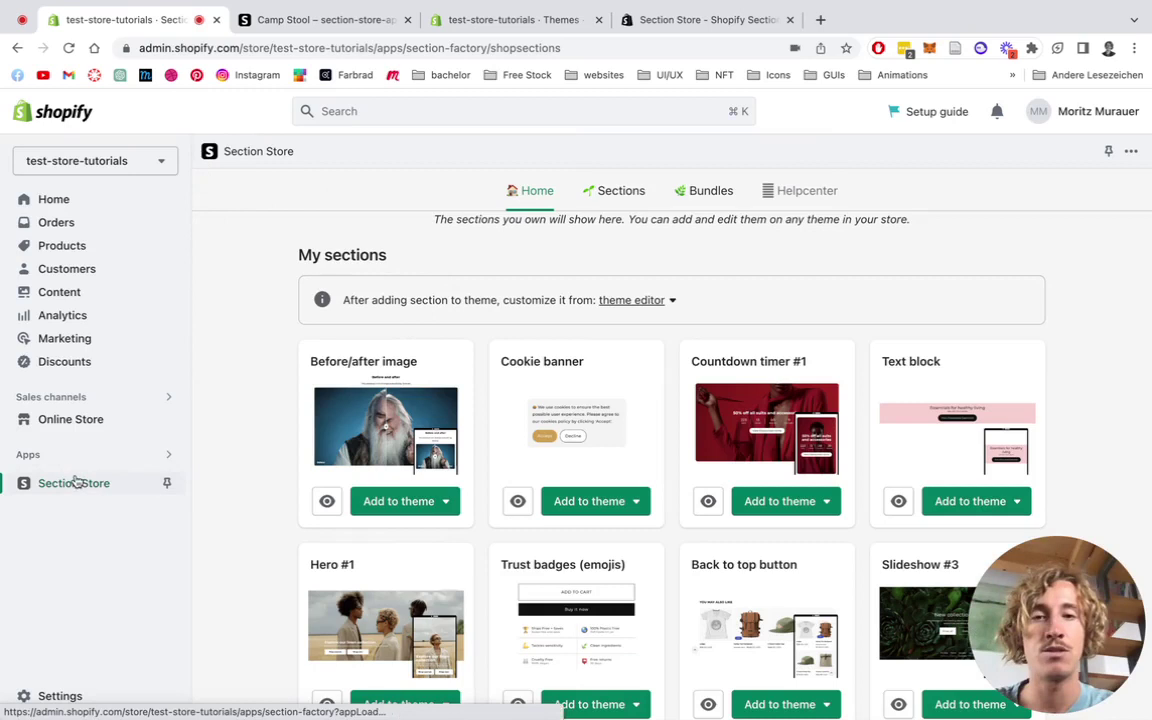
{"action": "left_click", "coordinate": [622, 195]}
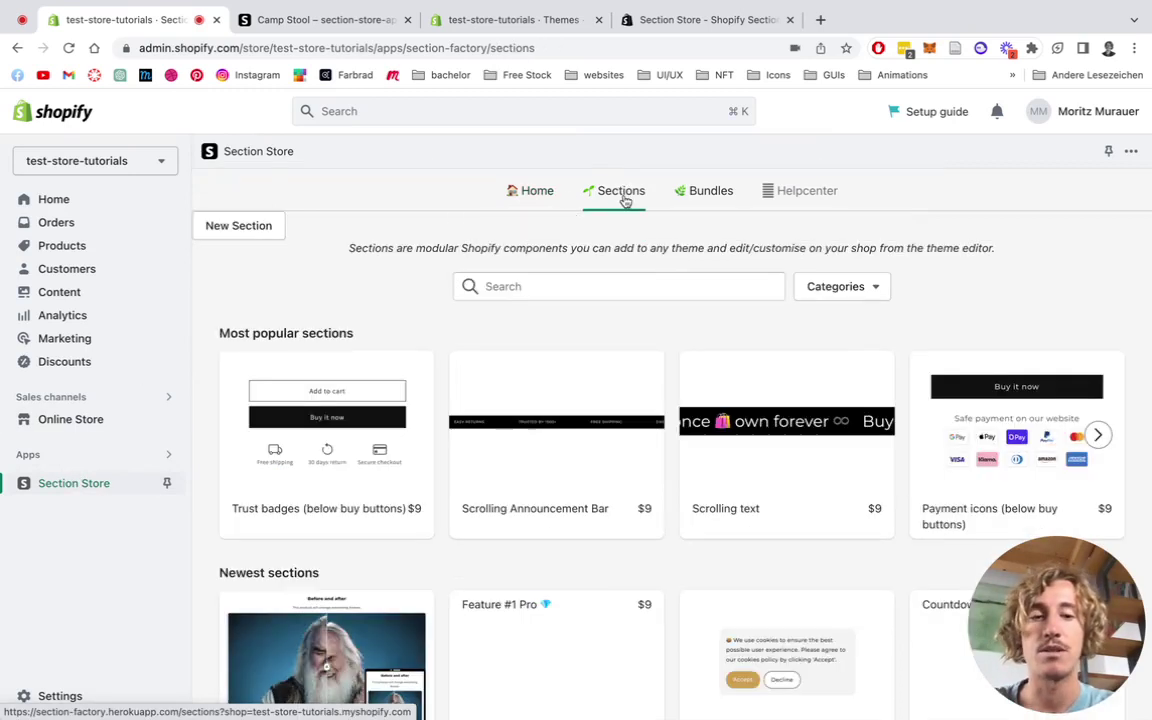
{"action": "left_click", "coordinate": [558, 290]}
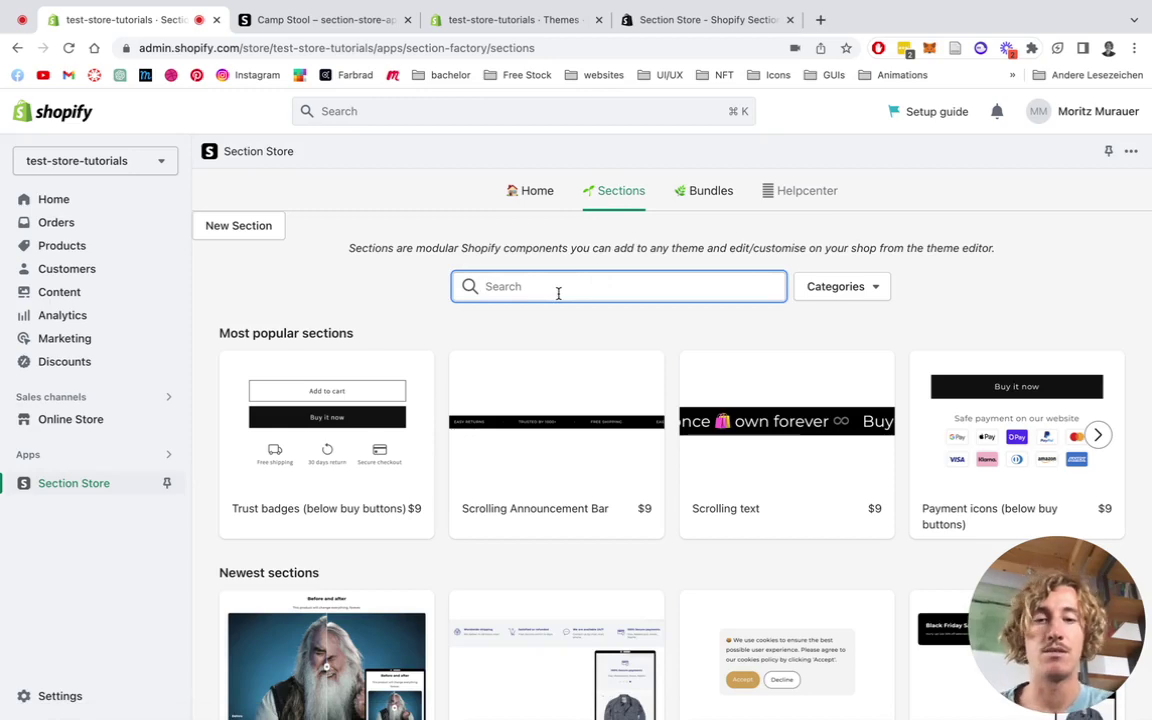
{"action": "type", "text": "paymen"}
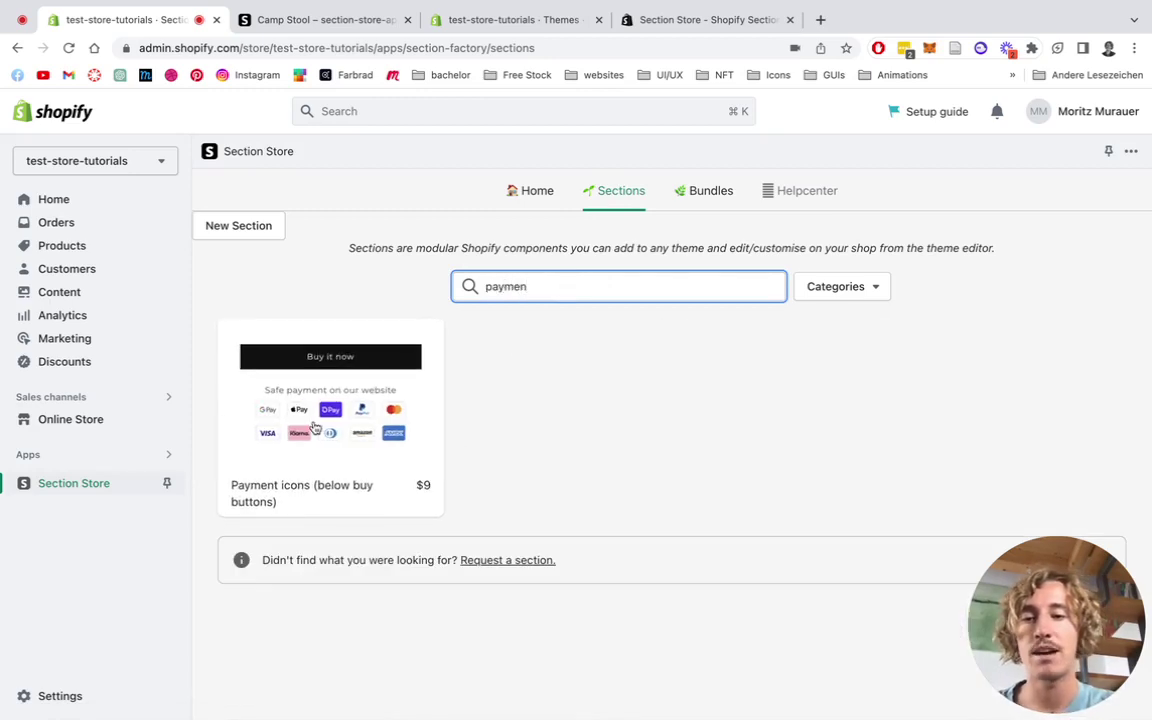
{"action": "left_click", "coordinate": [316, 428]}
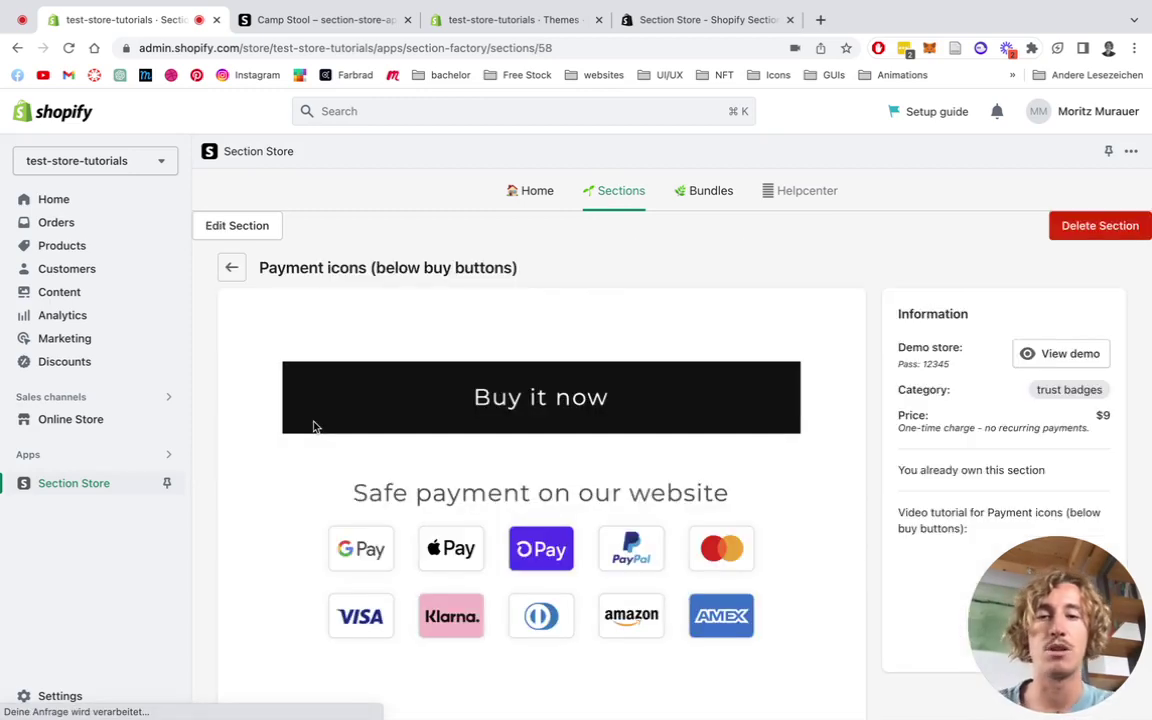
{"action": "scroll", "coordinate": [745, 295], "scroll_direction": "down", "scroll_amount": 1}
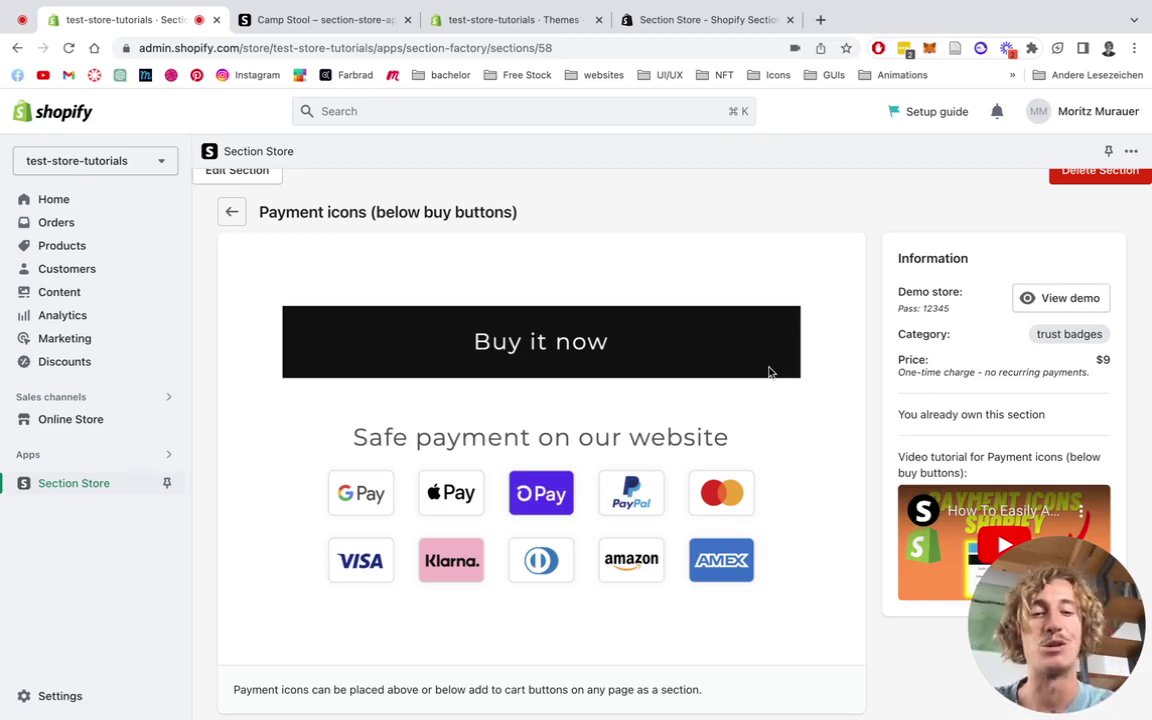
{"action": "scroll", "coordinate": [643, 380], "scroll_direction": "up", "scroll_amount": 1}
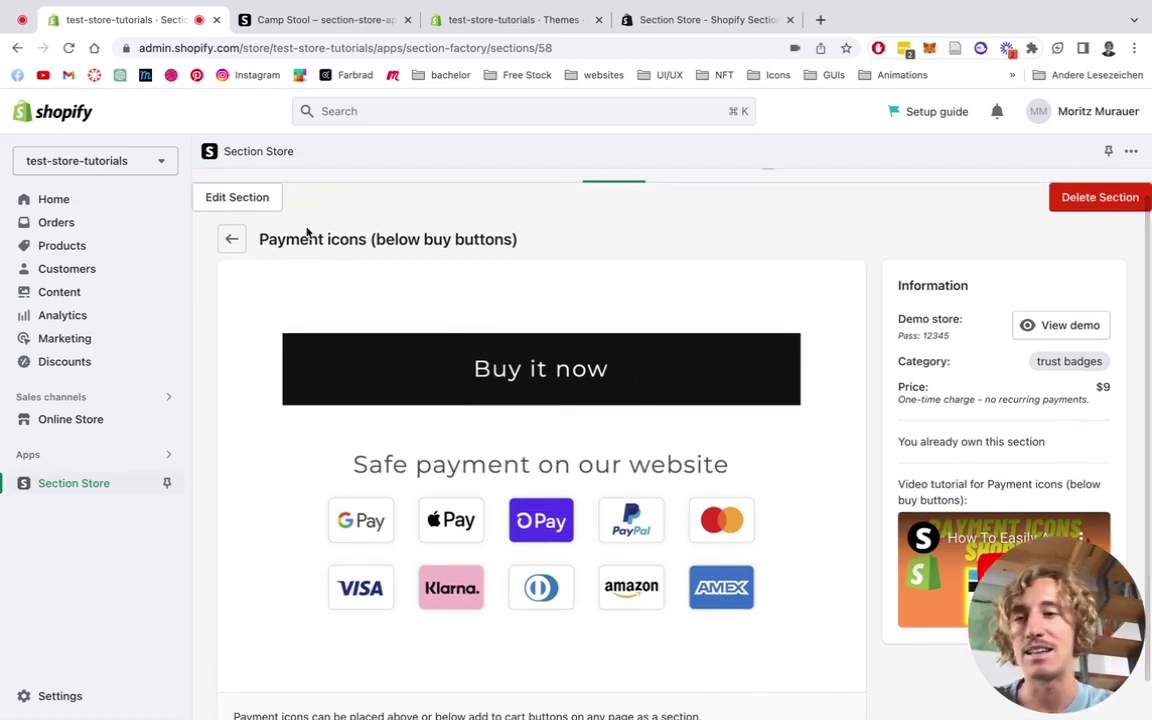
{"action": "scroll", "coordinate": [455, 363], "scroll_direction": "up", "scroll_amount": 1}
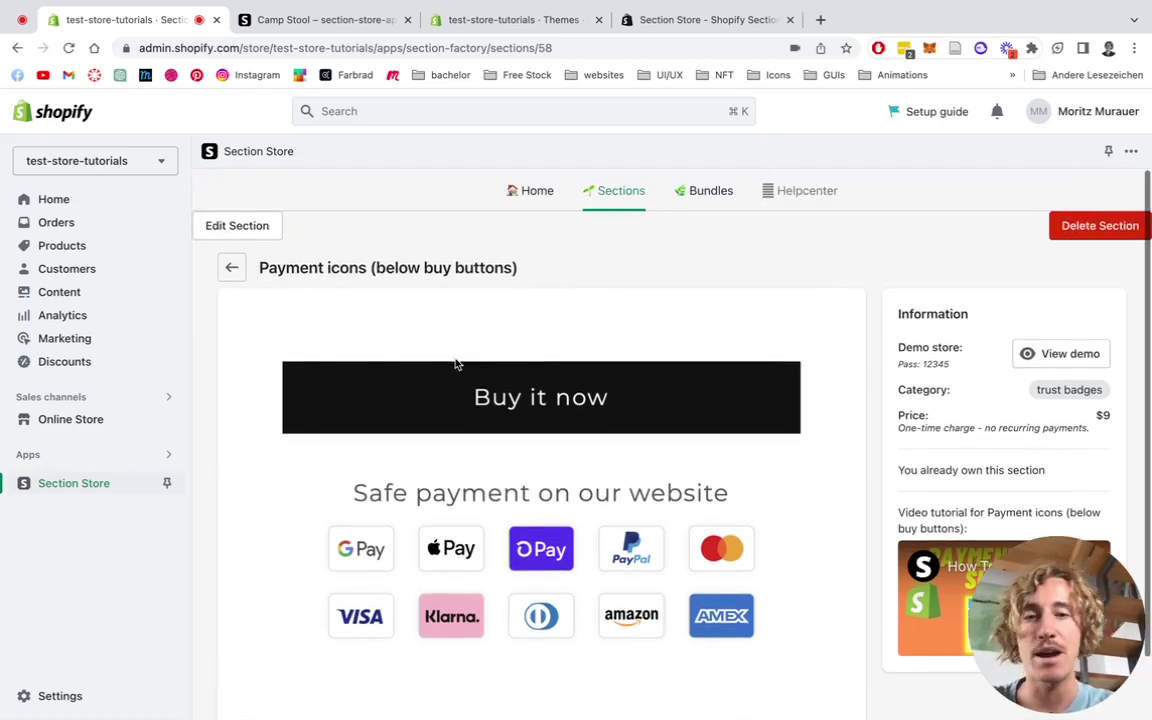
From the owned sections list, add Payment icons (below buy buttons) to the live Dawn theme.
{"action": "left_click", "coordinate": [531, 192]}
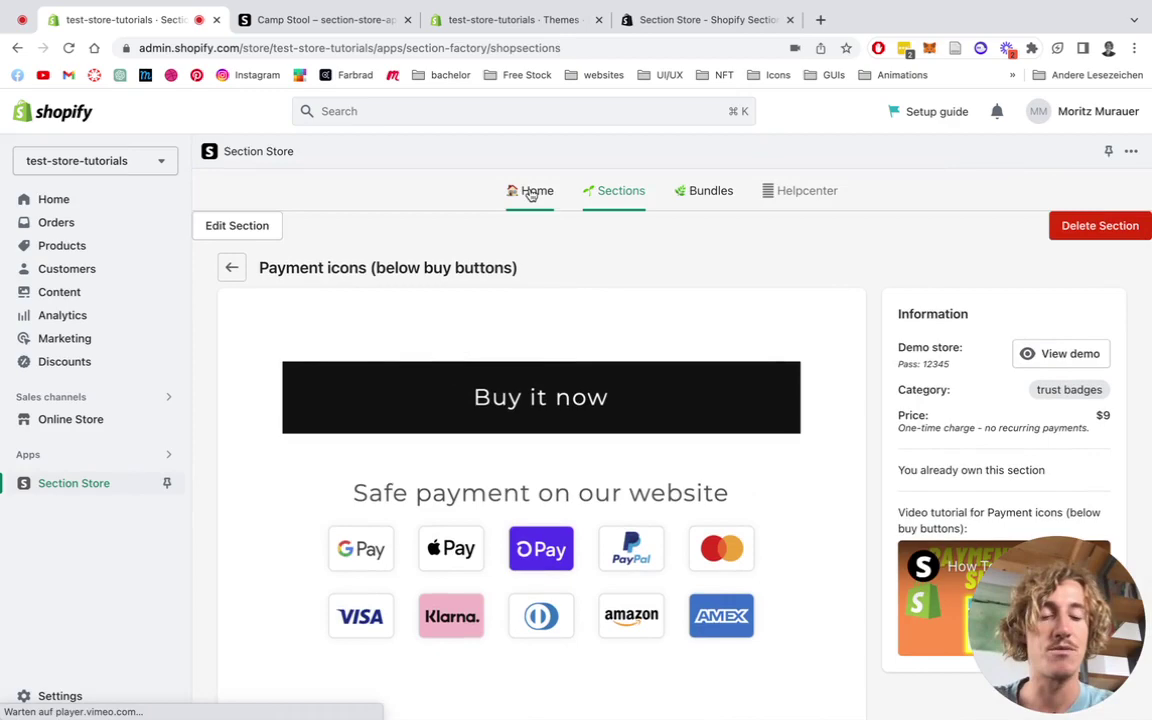
{"action": "scroll", "coordinate": [658, 297], "scroll_direction": "down", "scroll_amount": 1}
{"action": "scroll", "coordinate": [658, 294], "scroll_direction": "down", "scroll_amount": 2}
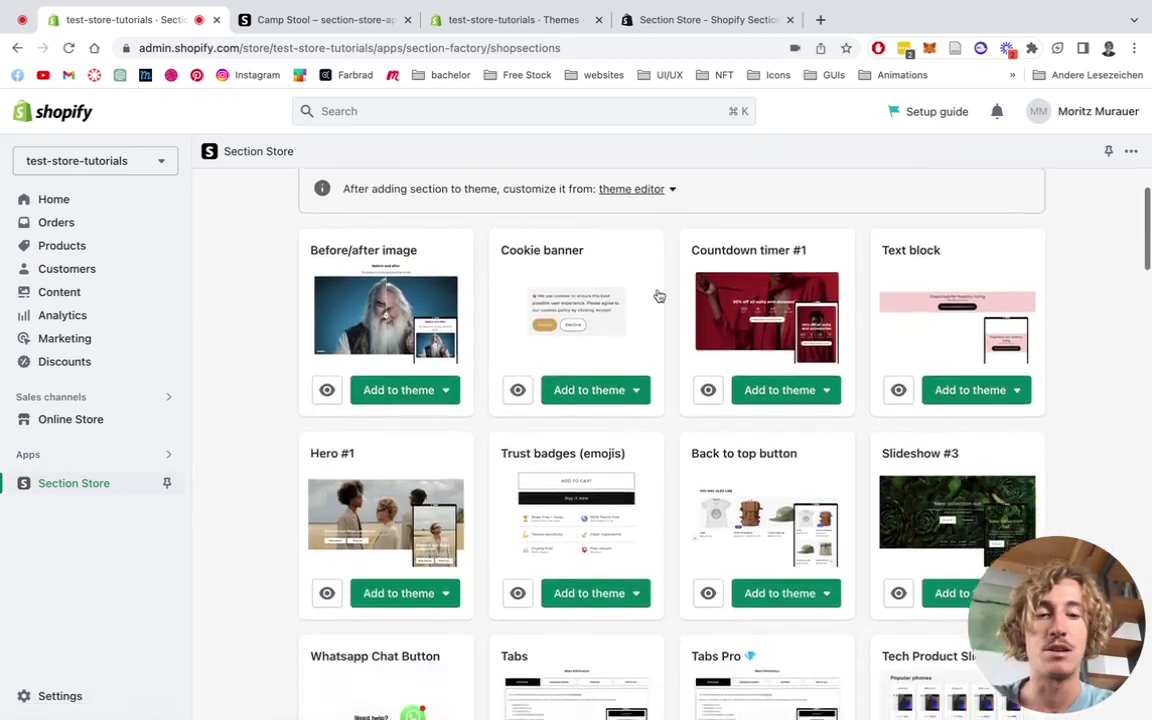
{"action": "scroll", "coordinate": [658, 294], "scroll_direction": "down", "scroll_amount": 2}
{"action": "scroll", "coordinate": [662, 289], "scroll_direction": "down", "scroll_amount": 1}
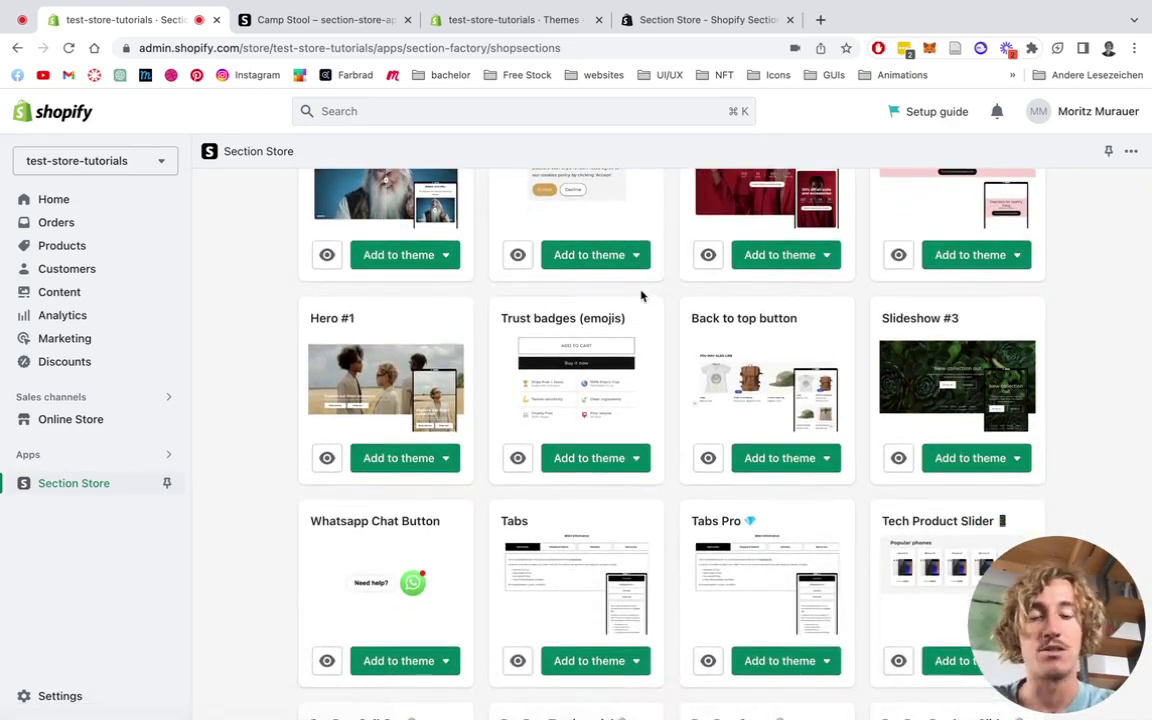
{"action": "scroll", "coordinate": [641, 292], "scroll_direction": "down", "scroll_amount": 2}
{"action": "scroll", "coordinate": [641, 296], "scroll_direction": "down", "scroll_amount": 2}
{"action": "scroll", "coordinate": [643, 300], "scroll_direction": "up", "scroll_amount": 10}
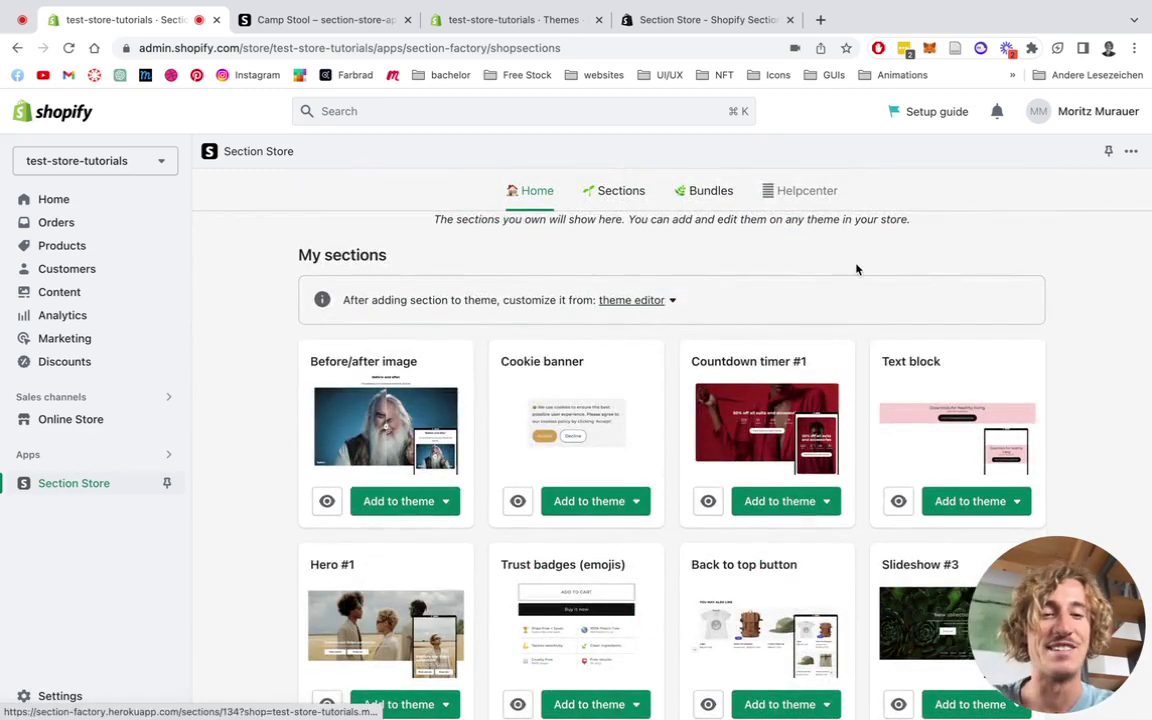
{"action": "scroll", "coordinate": [856, 268], "scroll_direction": "down", "scroll_amount": 2}
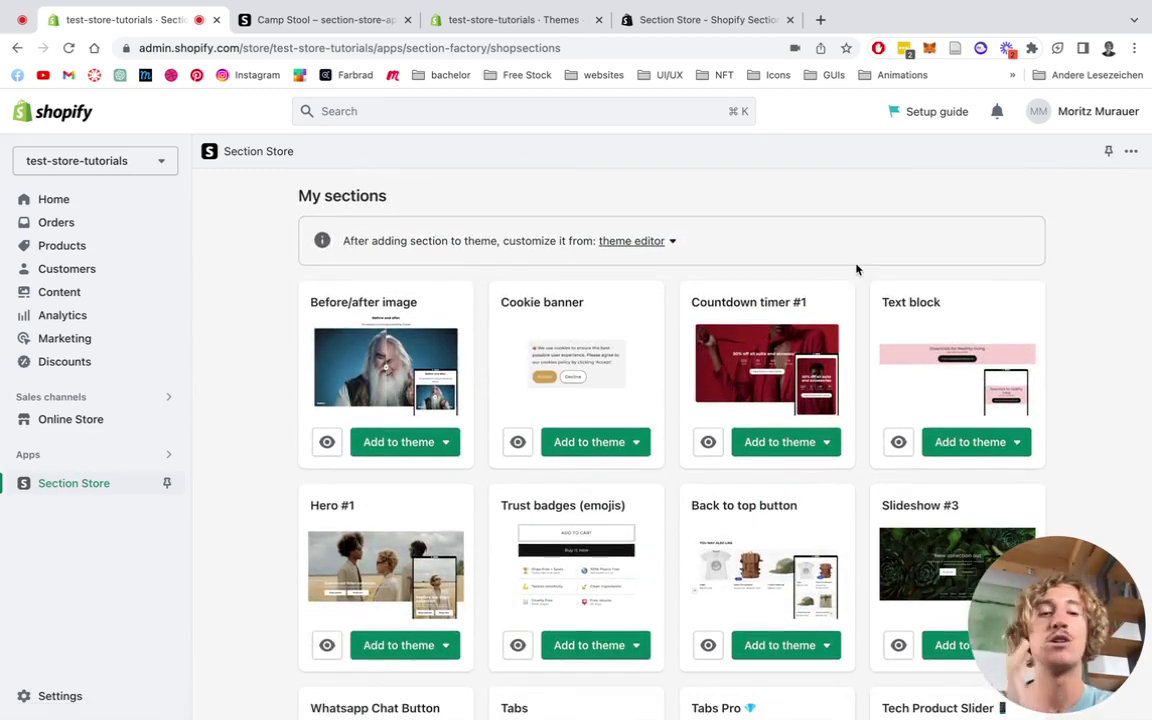
{"action": "scroll", "coordinate": [856, 268], "scroll_direction": "down", "scroll_amount": 1}
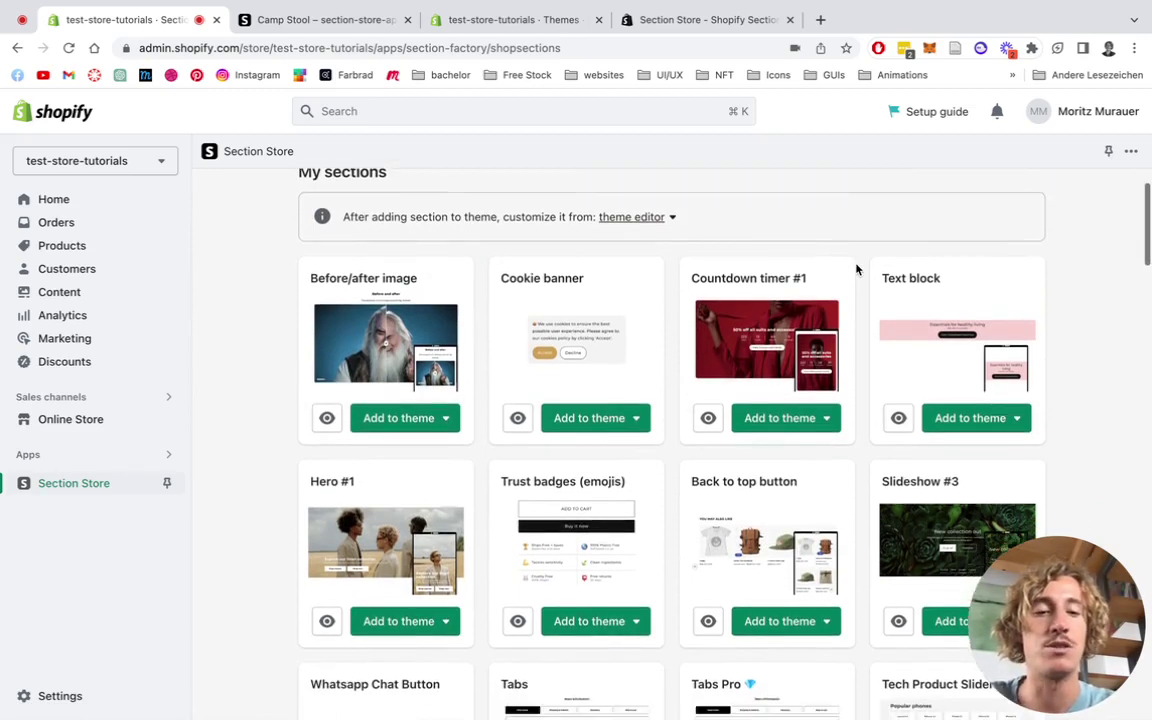
{"action": "scroll", "coordinate": [856, 268], "scroll_direction": "down", "scroll_amount": 1}
{"action": "scroll", "coordinate": [856, 268], "scroll_direction": "down", "scroll_amount": 2}
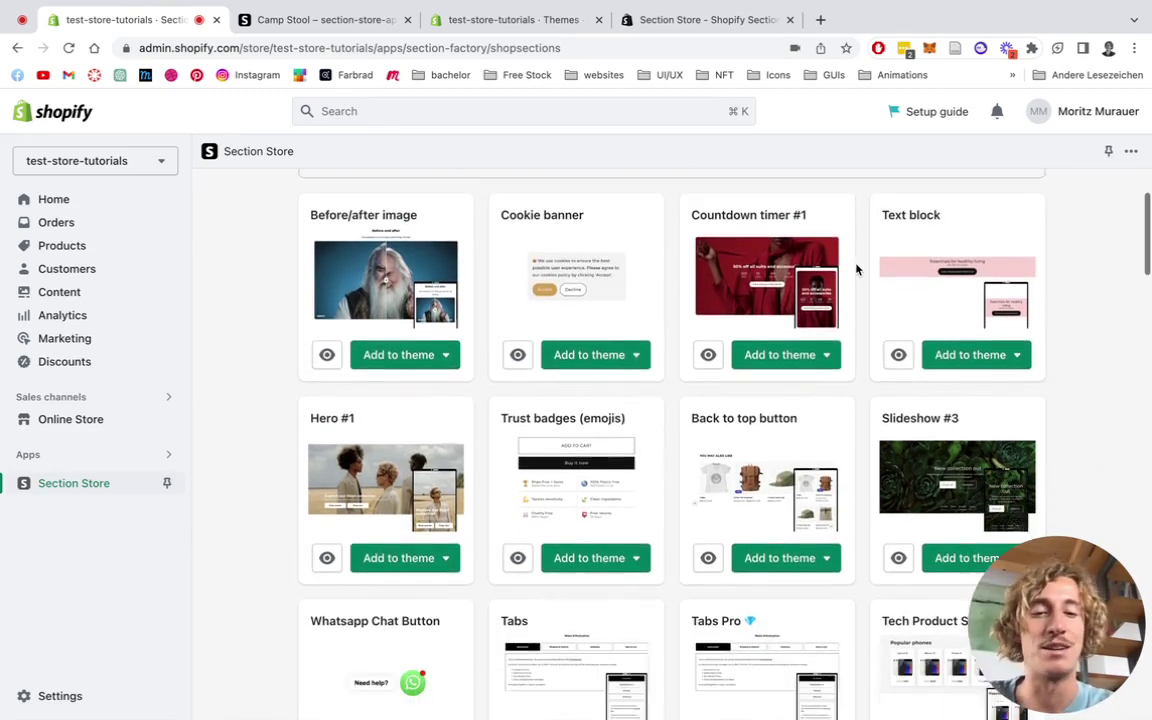
{"action": "scroll", "coordinate": [856, 268], "scroll_direction": "down", "scroll_amount": 2}
{"action": "scroll", "coordinate": [856, 268], "scroll_direction": "down", "scroll_amount": 3}
{"action": "scroll", "coordinate": [856, 268], "scroll_direction": "down", "scroll_amount": 3}
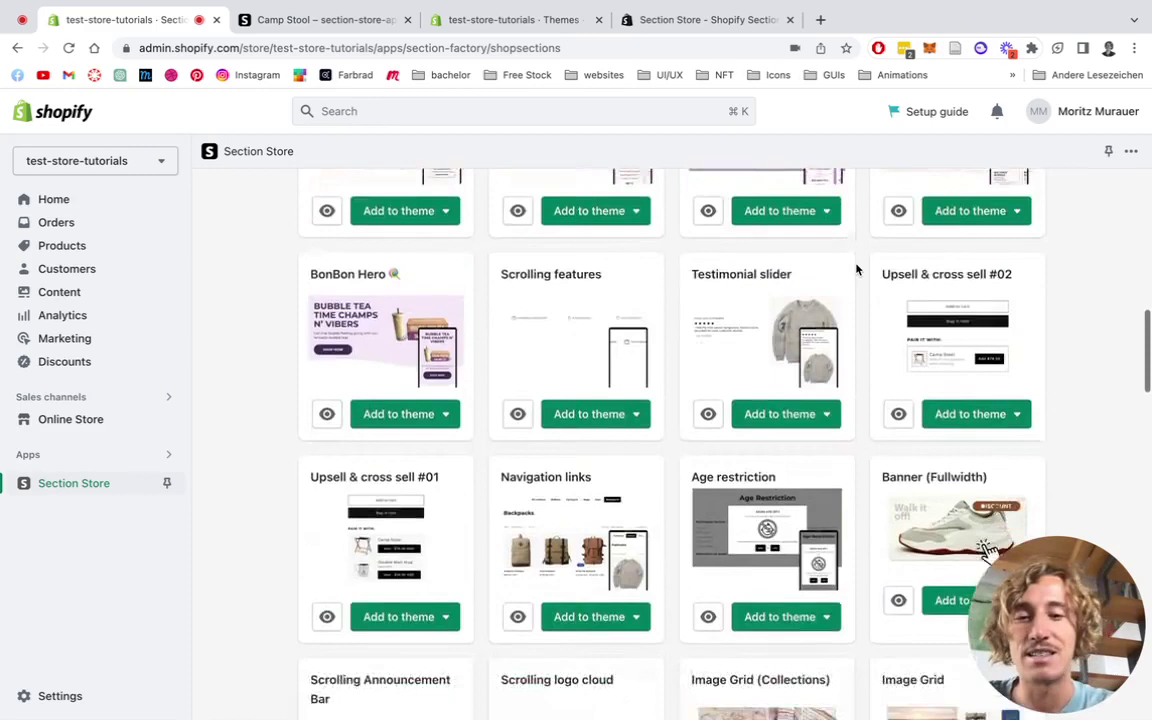
{"action": "scroll", "coordinate": [856, 268], "scroll_direction": "down", "scroll_amount": 2}
{"action": "scroll", "coordinate": [856, 268], "scroll_direction": "down", "scroll_amount": 2}
{"action": "scroll", "coordinate": [856, 268], "scroll_direction": "down", "scroll_amount": 2}
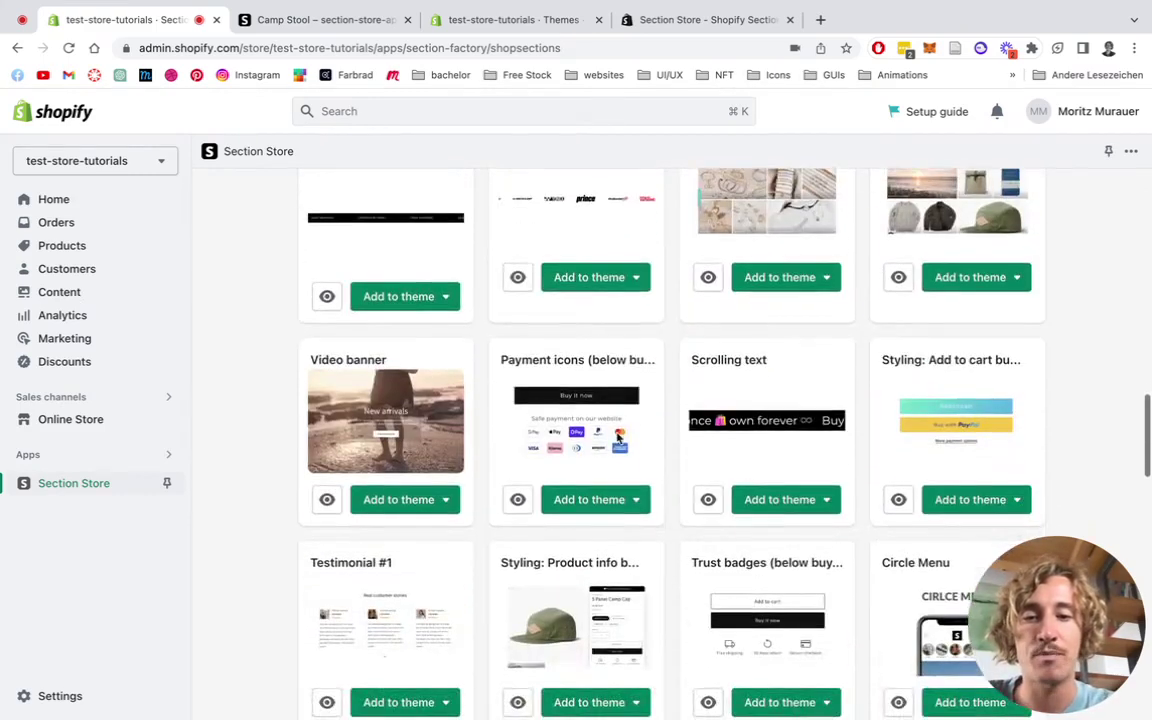
{"action": "left_click", "coordinate": [572, 499]}
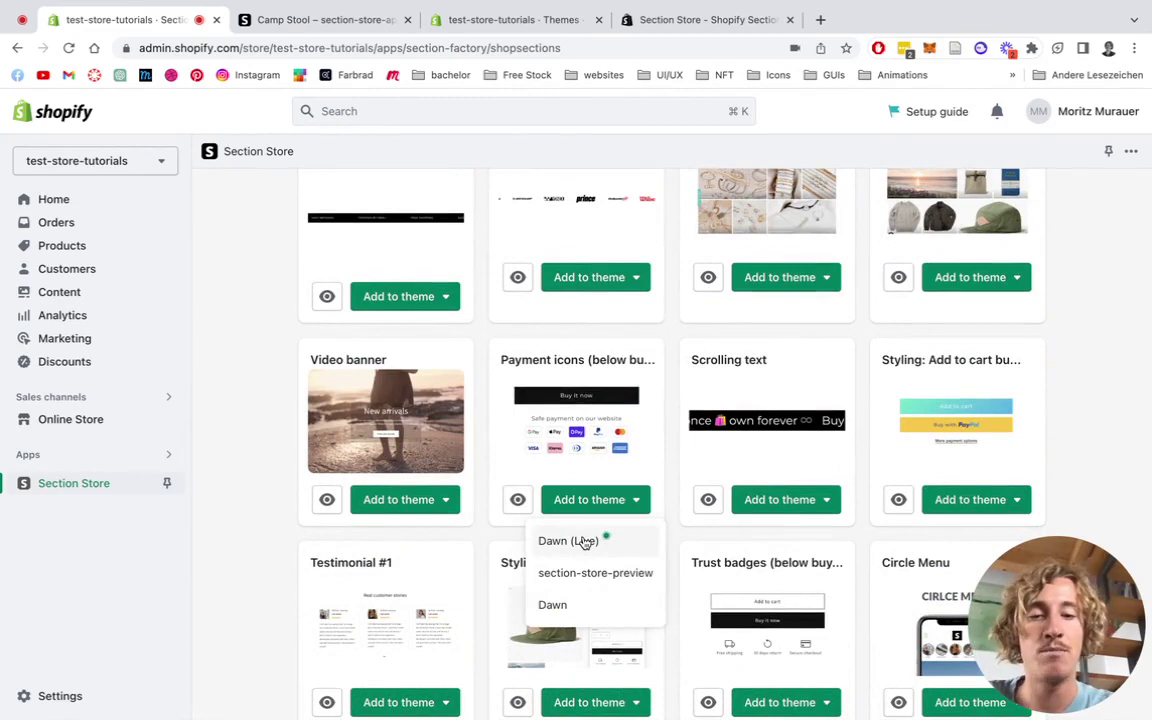
{"action": "left_click", "coordinate": [585, 541]}
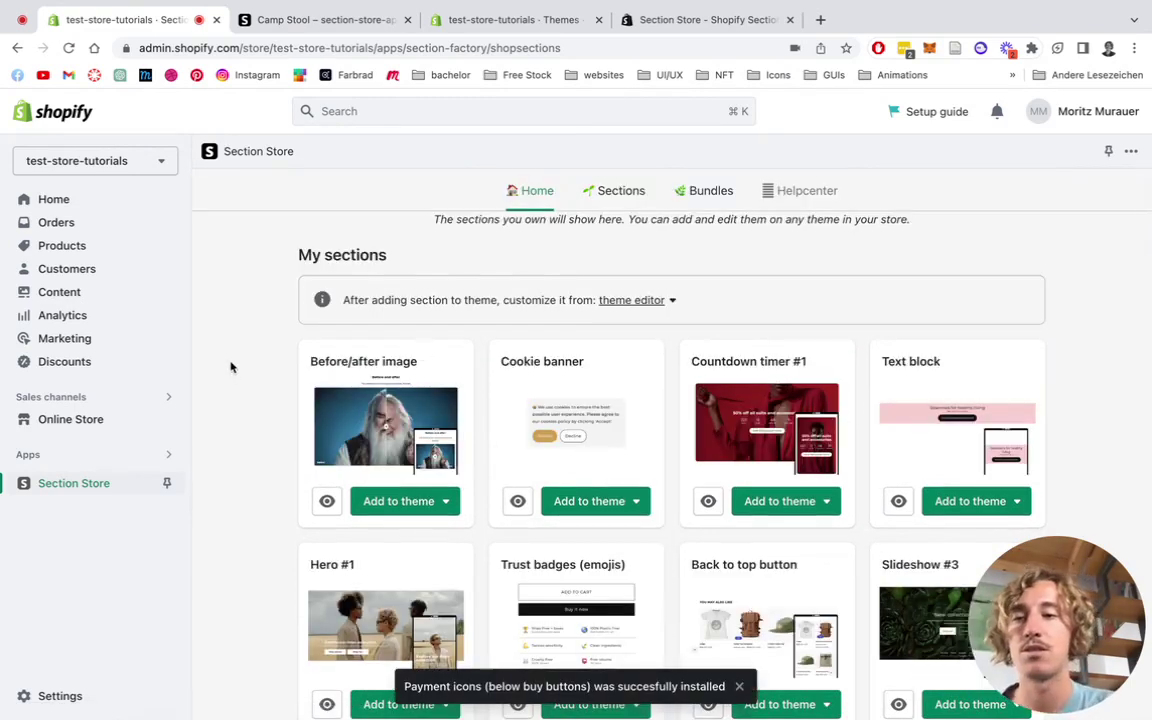
Go to Online Store themes and start customizing the current Dawn theme.
{"action": "left_click", "coordinate": [40, 423]}
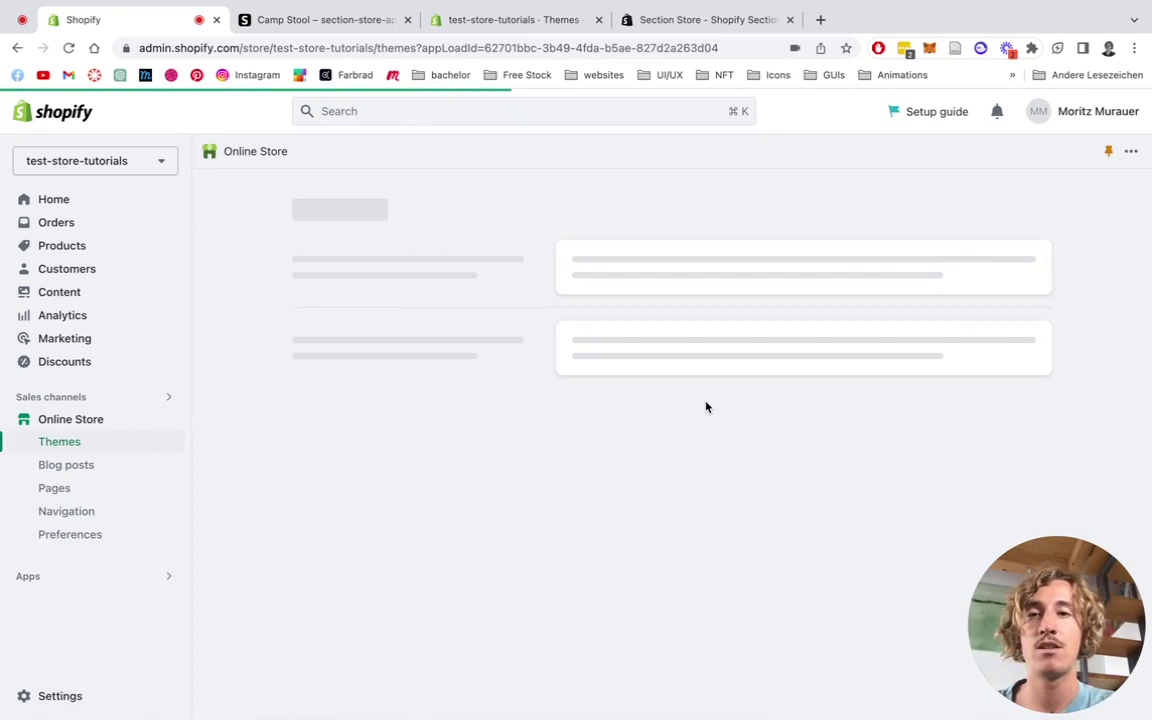
{"action": "scroll", "coordinate": [708, 404], "scroll_direction": "down", "scroll_amount": 3}
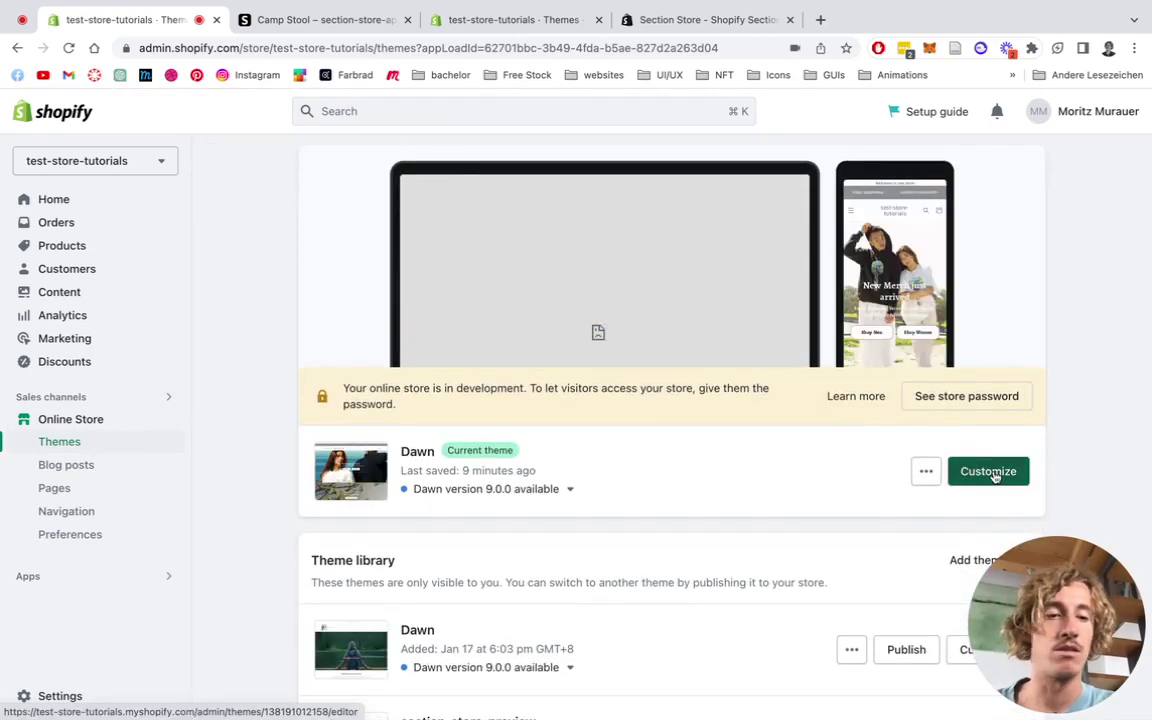
{"action": "left_click", "coordinate": [993, 474]}
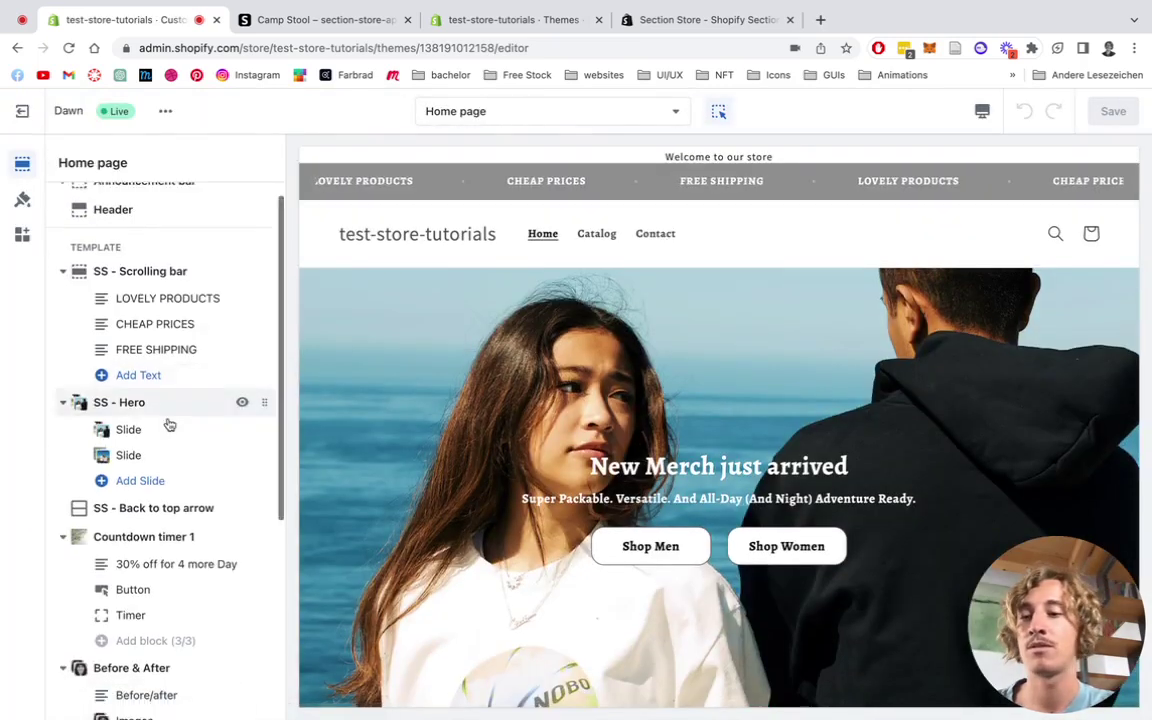
Switch the editor to the Default product template and hide SS - Trust Badges 1.
{"action": "scroll", "coordinate": [170, 424], "scroll_direction": "down", "scroll_amount": 2}
{"action": "scroll", "coordinate": [170, 425], "scroll_direction": "down", "scroll_amount": 2}
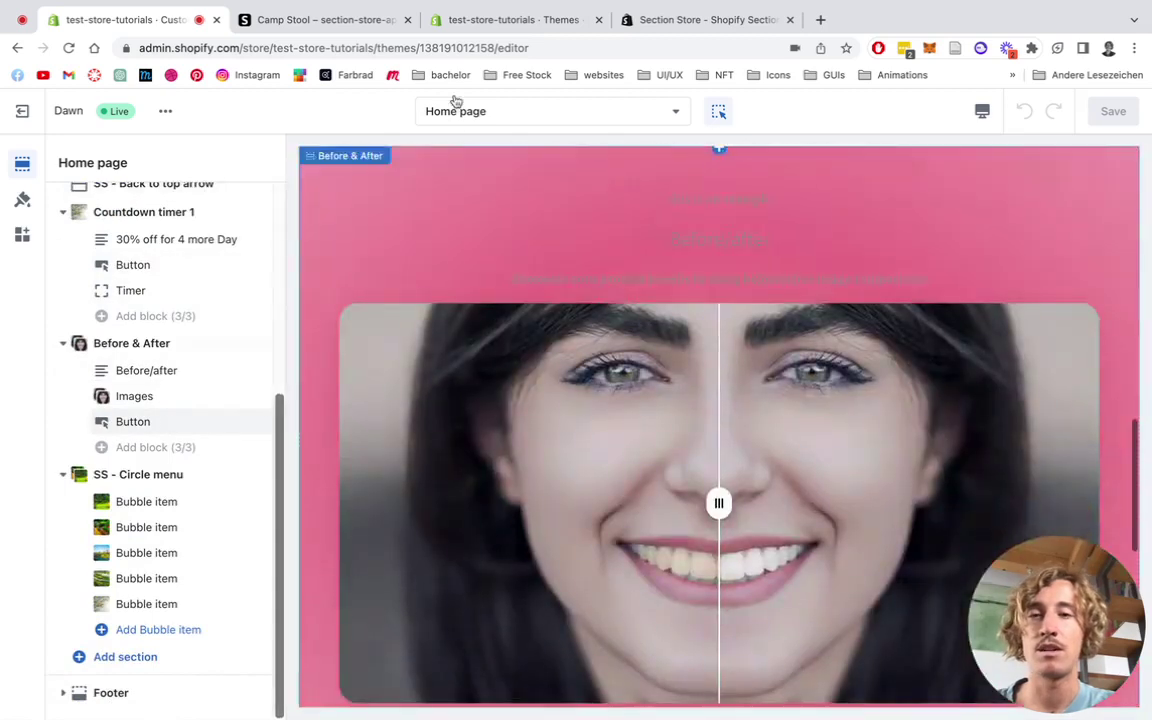
{"action": "left_click", "coordinate": [507, 114]}
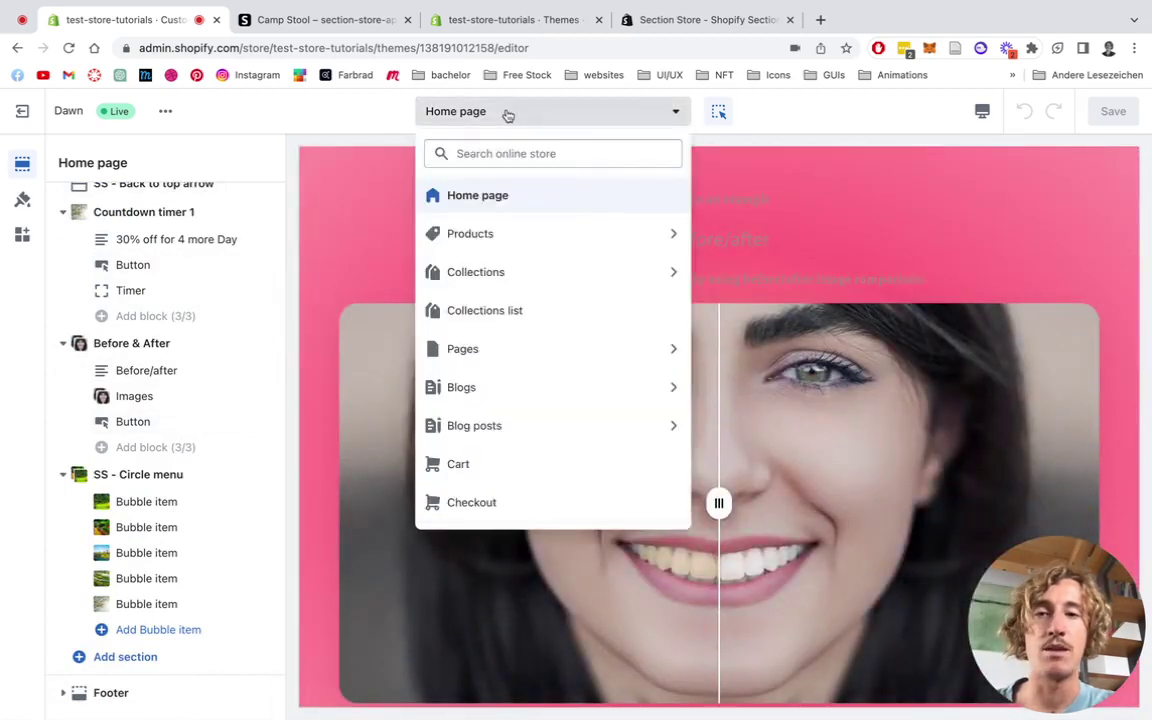
{"action": "left_click", "coordinate": [471, 236]}
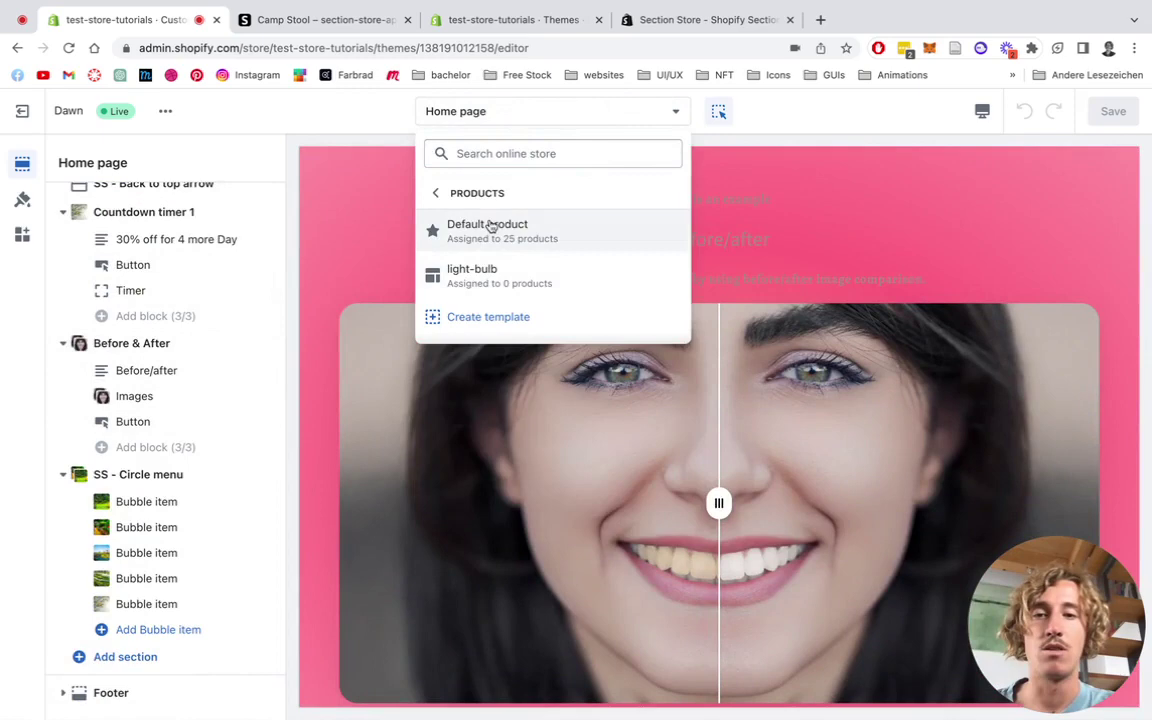
{"action": "left_click", "coordinate": [491, 227]}
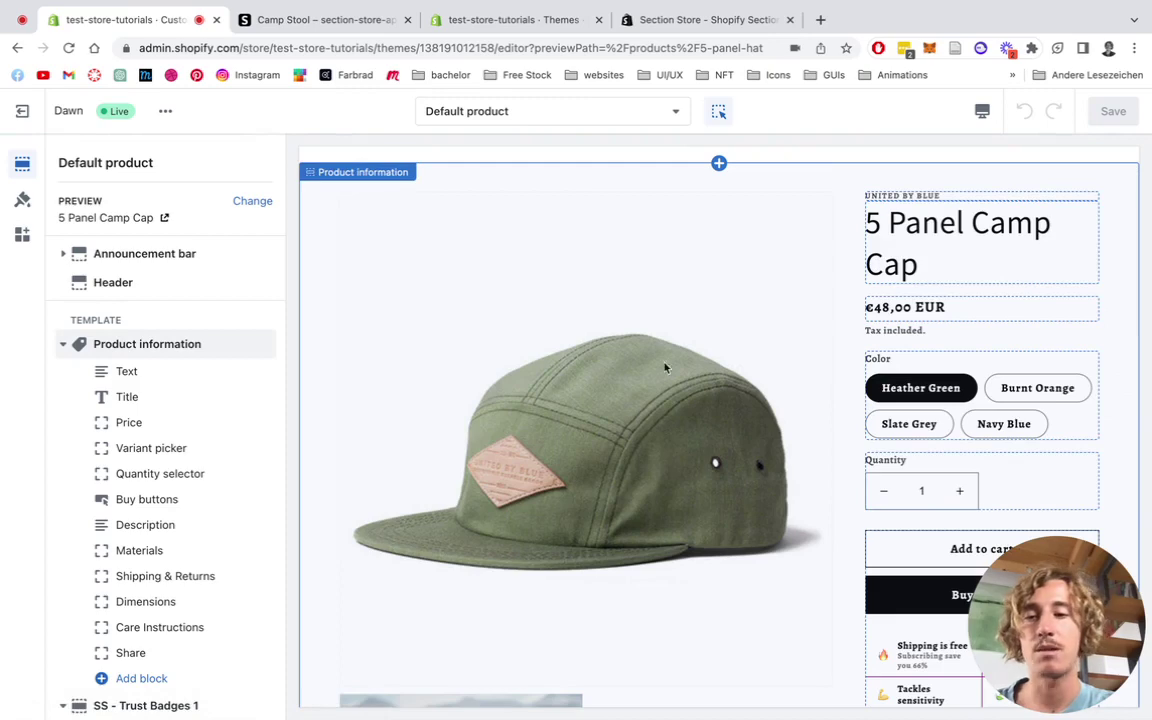
{"action": "scroll", "coordinate": [154, 545], "scroll_direction": "down", "scroll_amount": 3}
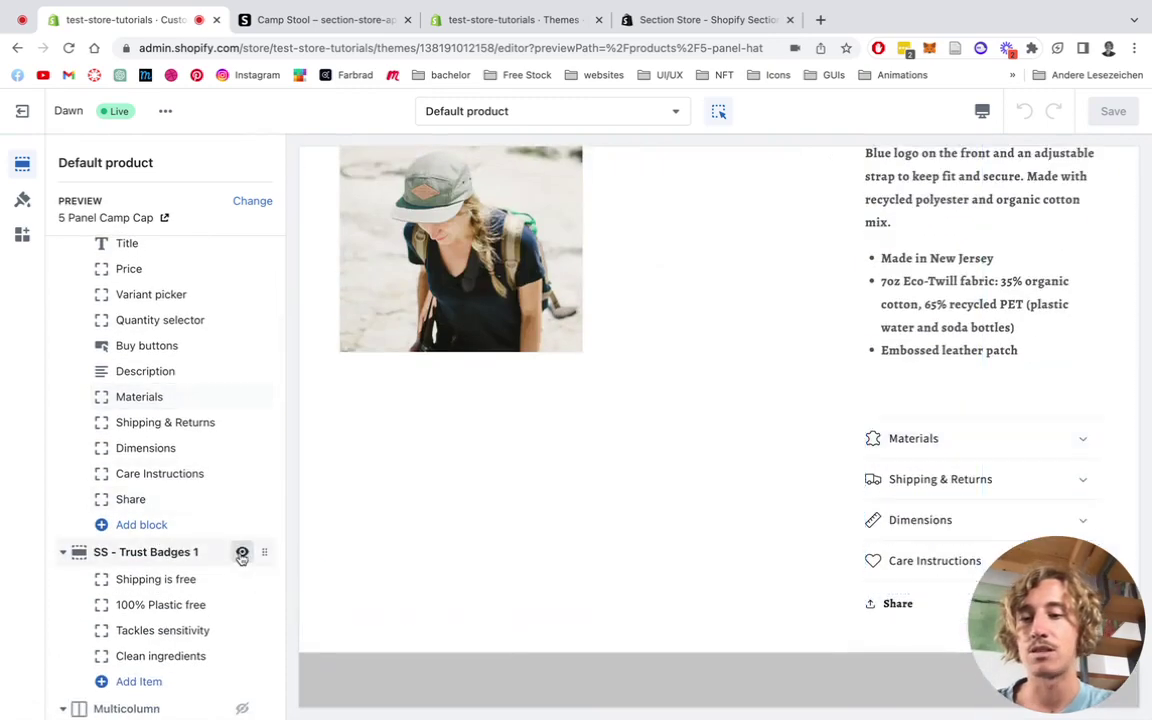
{"action": "left_click", "coordinate": [241, 553]}
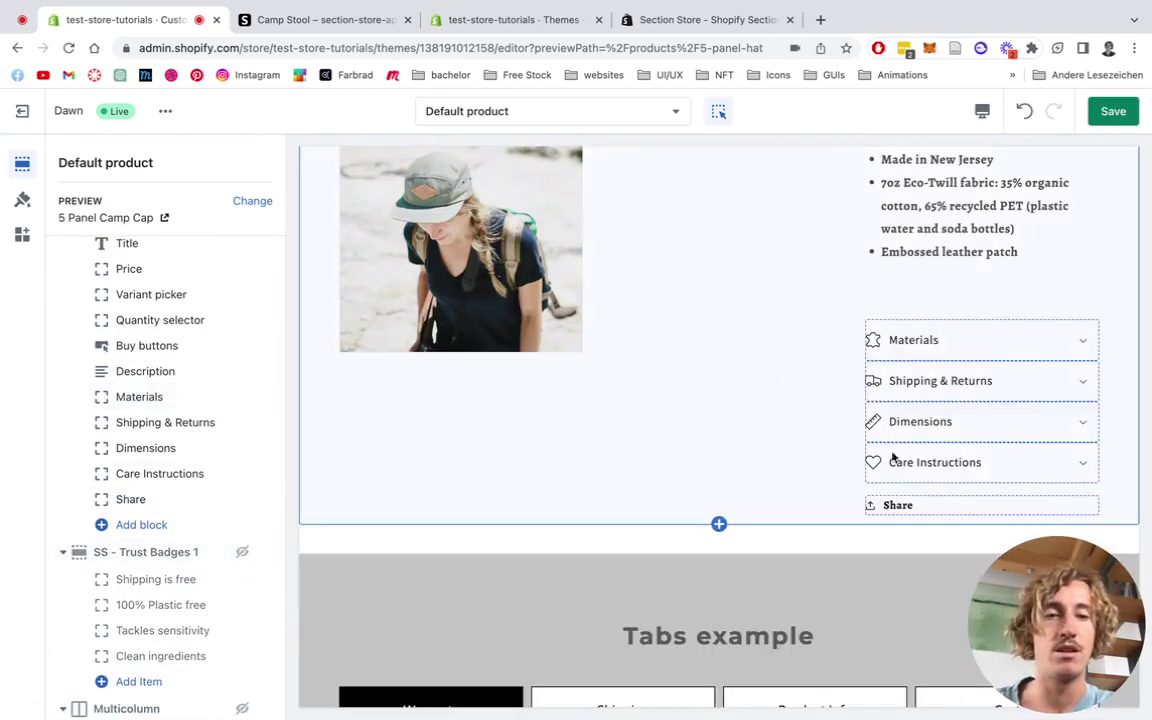
Add the SS - Payment Icons section, found by searching 'payment', and save the template.
{"action": "scroll", "coordinate": [218, 406], "scroll_direction": "down", "scroll_amount": 2}
{"action": "scroll", "coordinate": [218, 406], "scroll_direction": "down", "scroll_amount": 5}
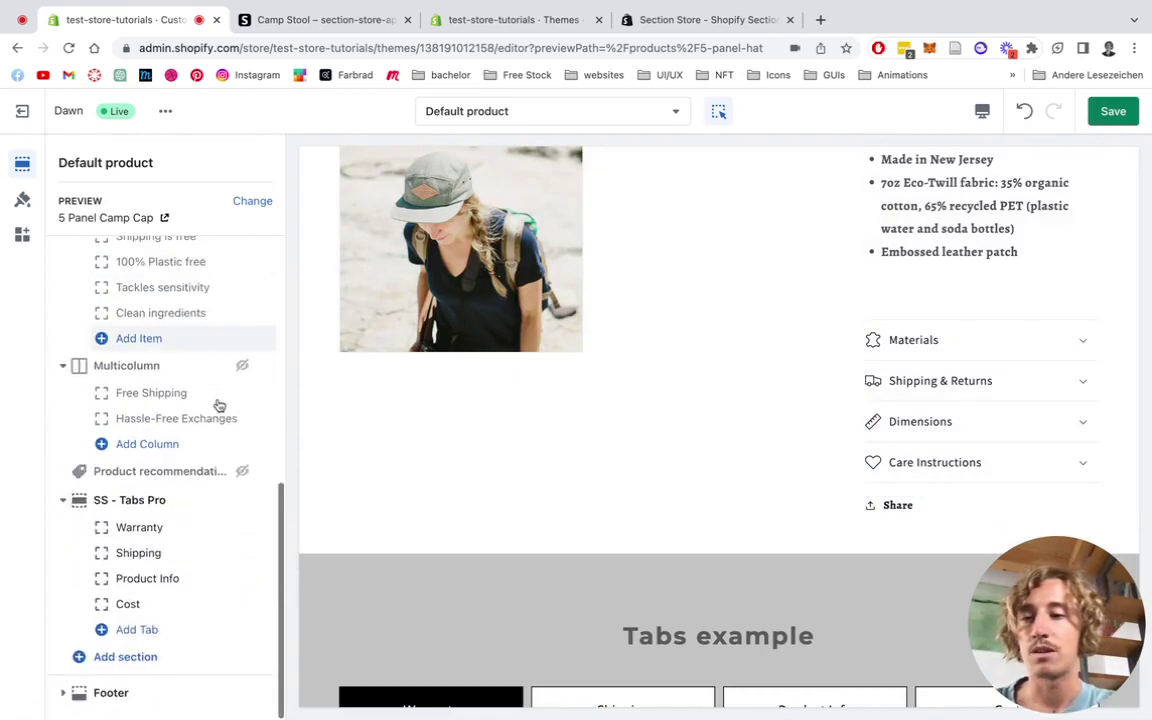
{"action": "left_click", "coordinate": [128, 660]}
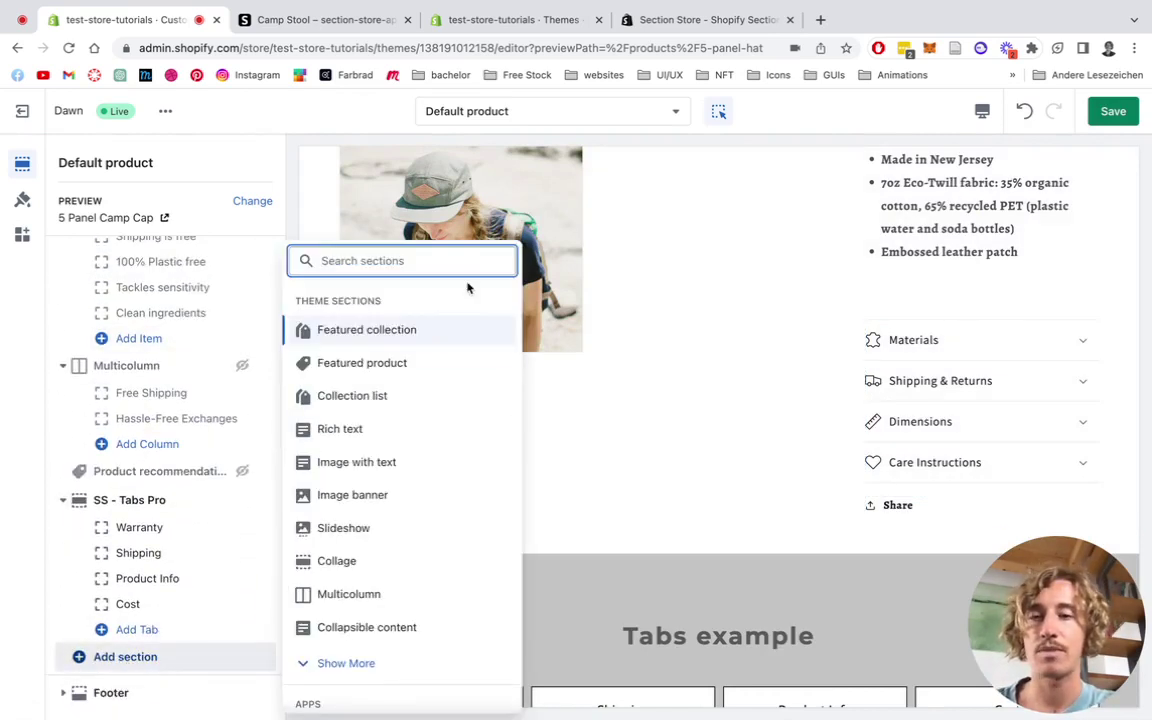
{"action": "type", "text": "payment"}
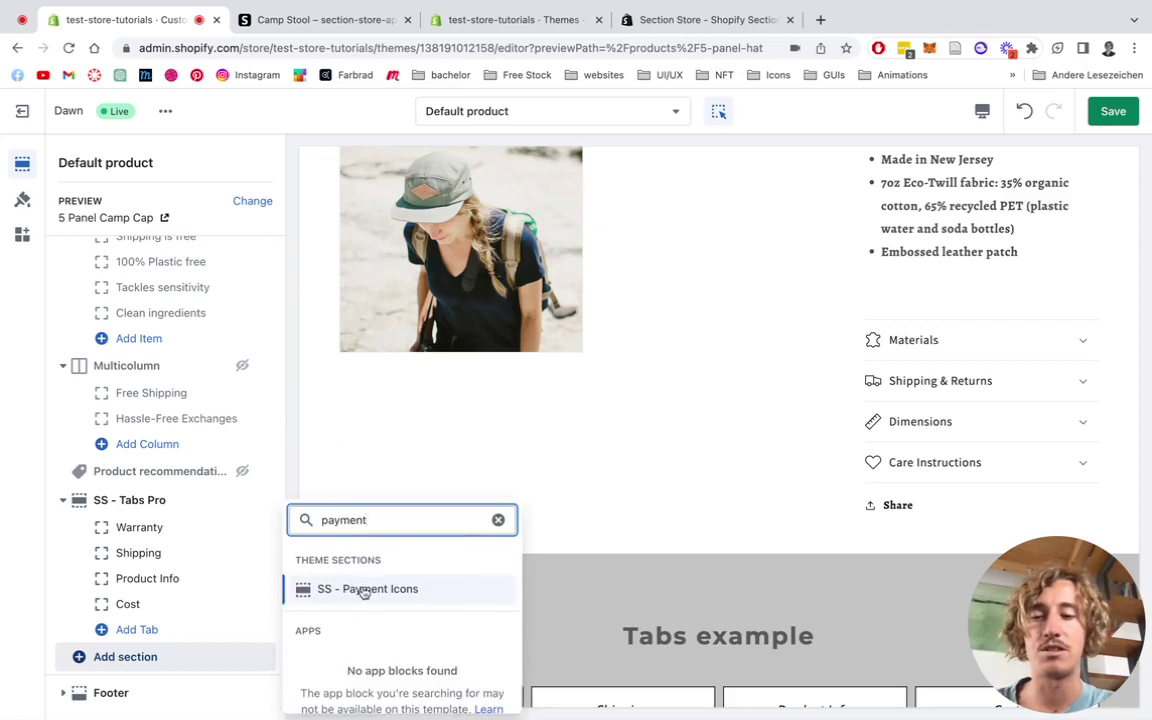
{"action": "left_click", "coordinate": [364, 590]}
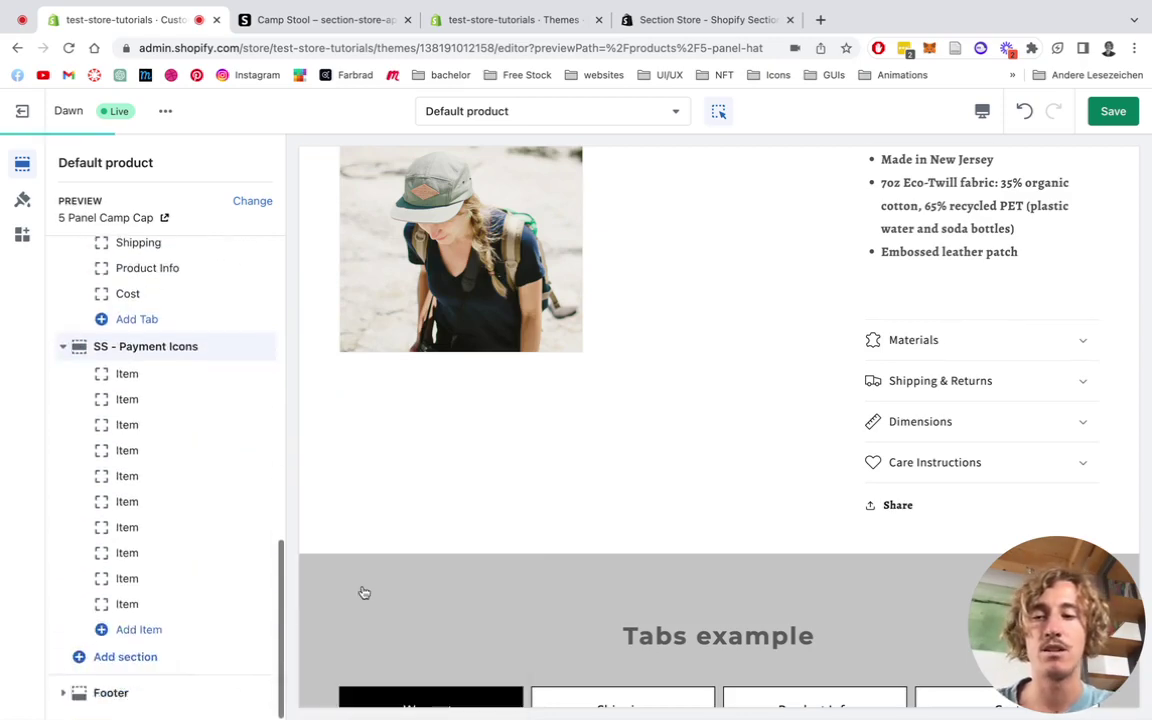
{"action": "scroll", "coordinate": [803, 387], "scroll_direction": "up", "scroll_amount": 5}
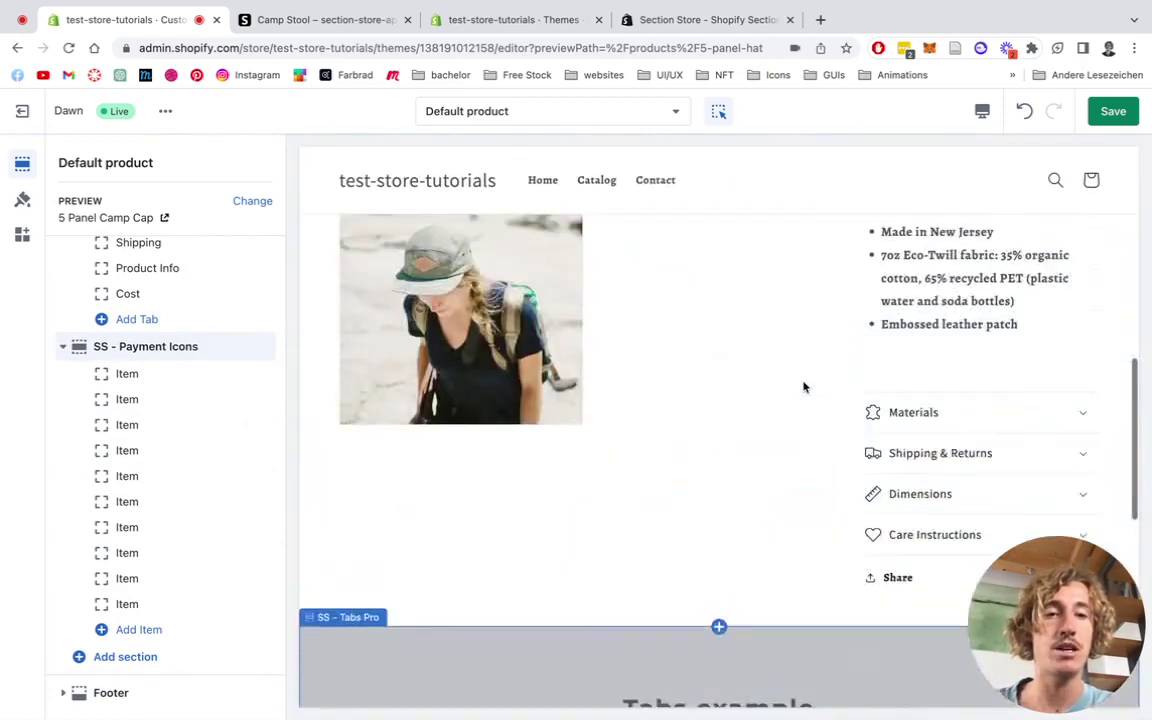
{"action": "left_click", "coordinate": [1116, 116]}
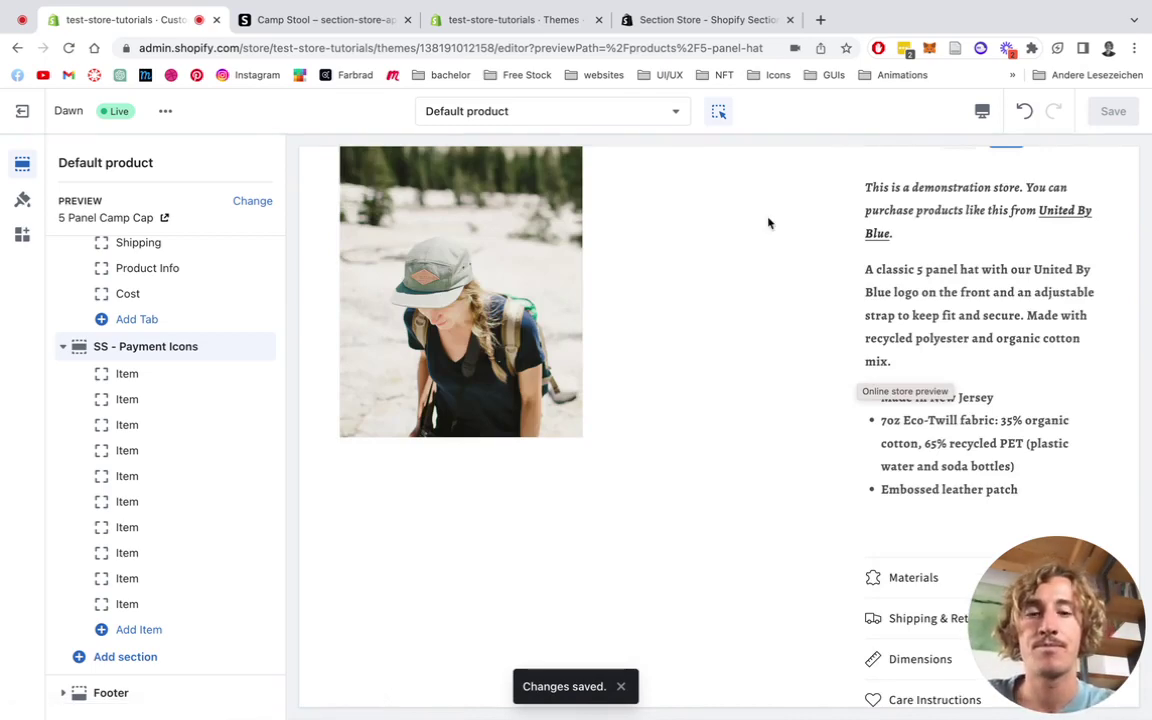
{"action": "scroll", "coordinate": [766, 224], "scroll_direction": "down", "scroll_amount": 3}
{"action": "scroll", "coordinate": [770, 222], "scroll_direction": "down", "scroll_amount": 4}
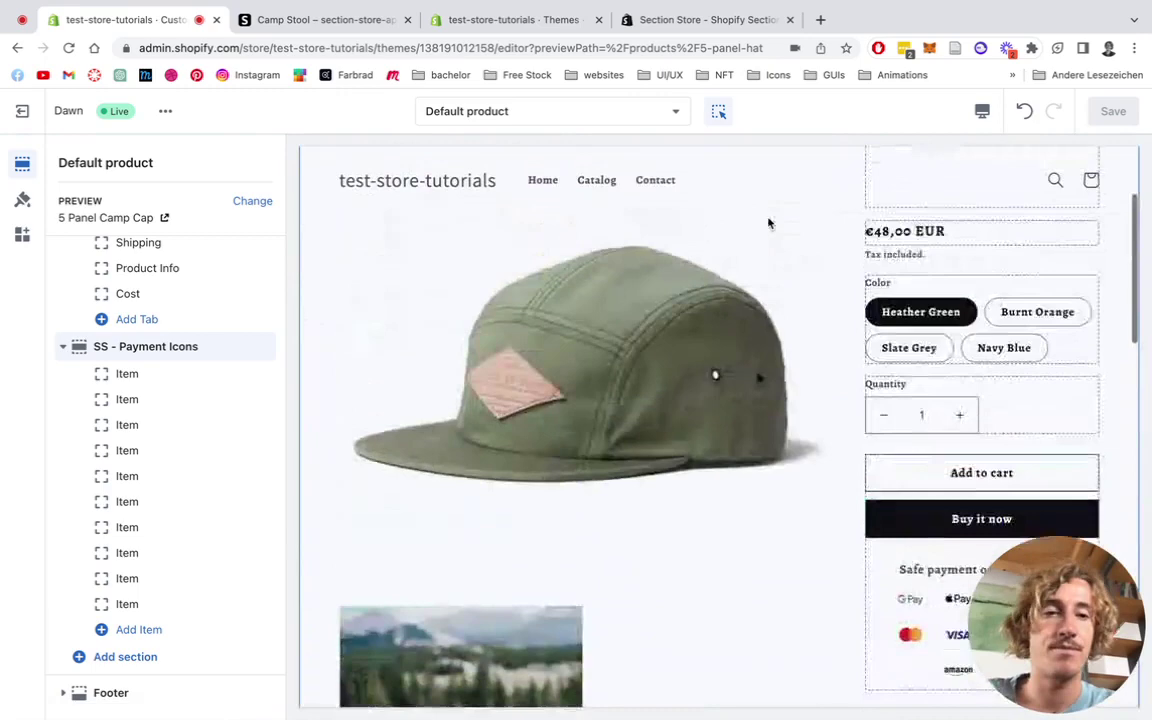
{"action": "scroll", "coordinate": [769, 222], "scroll_direction": "down", "scroll_amount": 5}
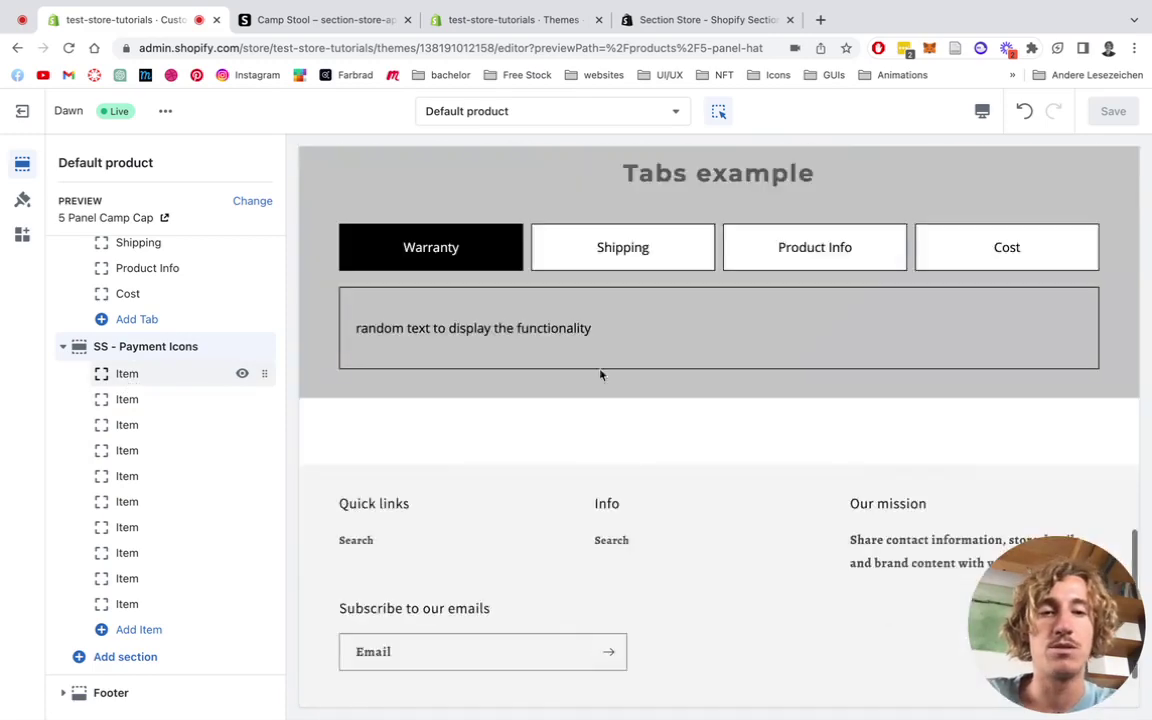
{"action": "scroll", "coordinate": [805, 398], "scroll_direction": "up", "scroll_amount": 3}
{"action": "scroll", "coordinate": [805, 395], "scroll_direction": "up", "scroll_amount": 2}
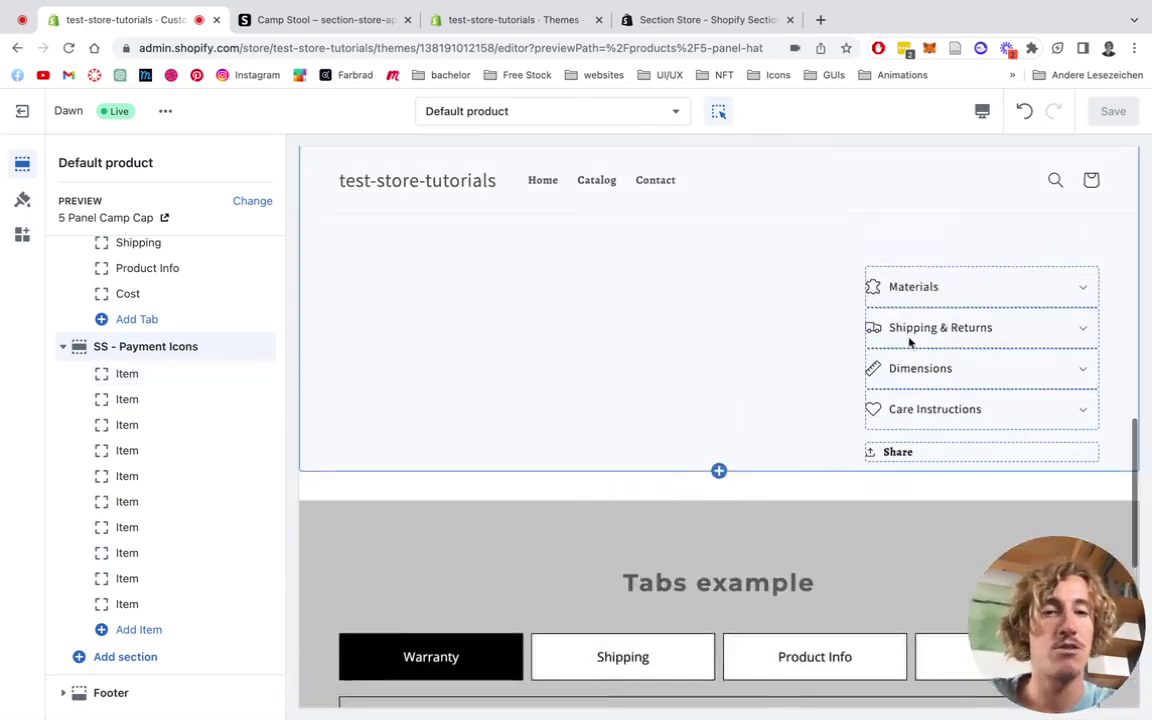
{"action": "scroll", "coordinate": [910, 342], "scroll_direction": "up", "scroll_amount": 3}
{"action": "scroll", "coordinate": [981, 421], "scroll_direction": "up", "scroll_amount": 3}
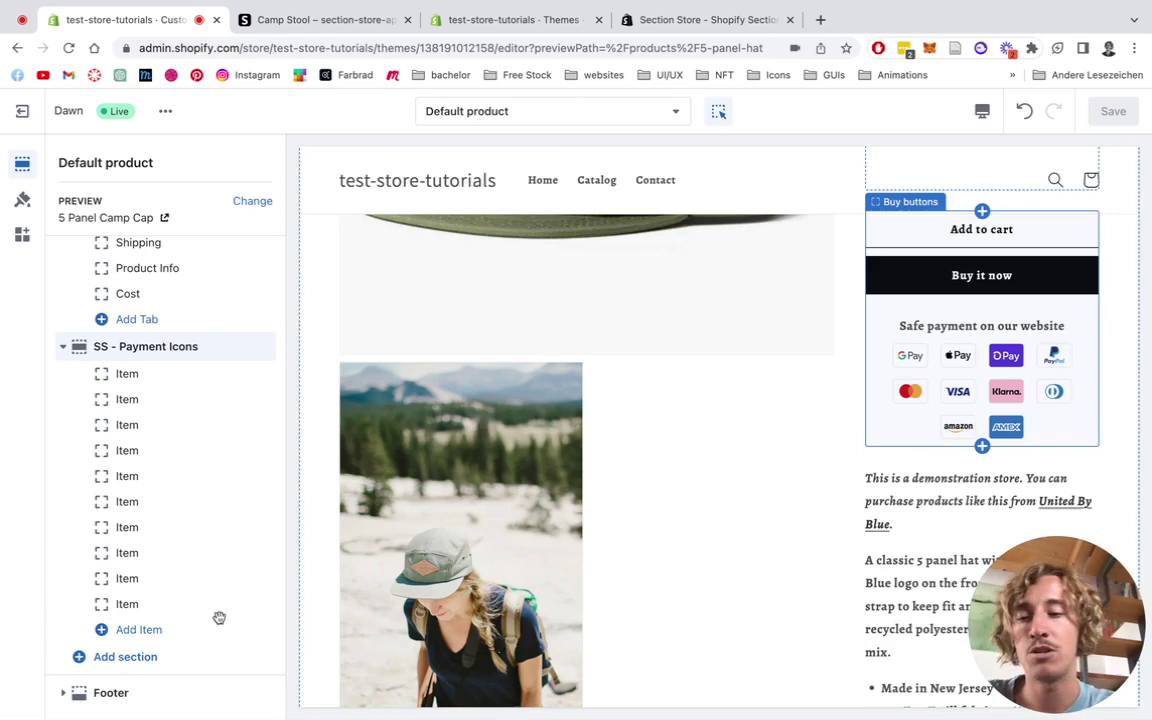
Remove the last (AMEX) payment icon block and save, leaving nine icons.
{"action": "left_click", "coordinate": [133, 608]}
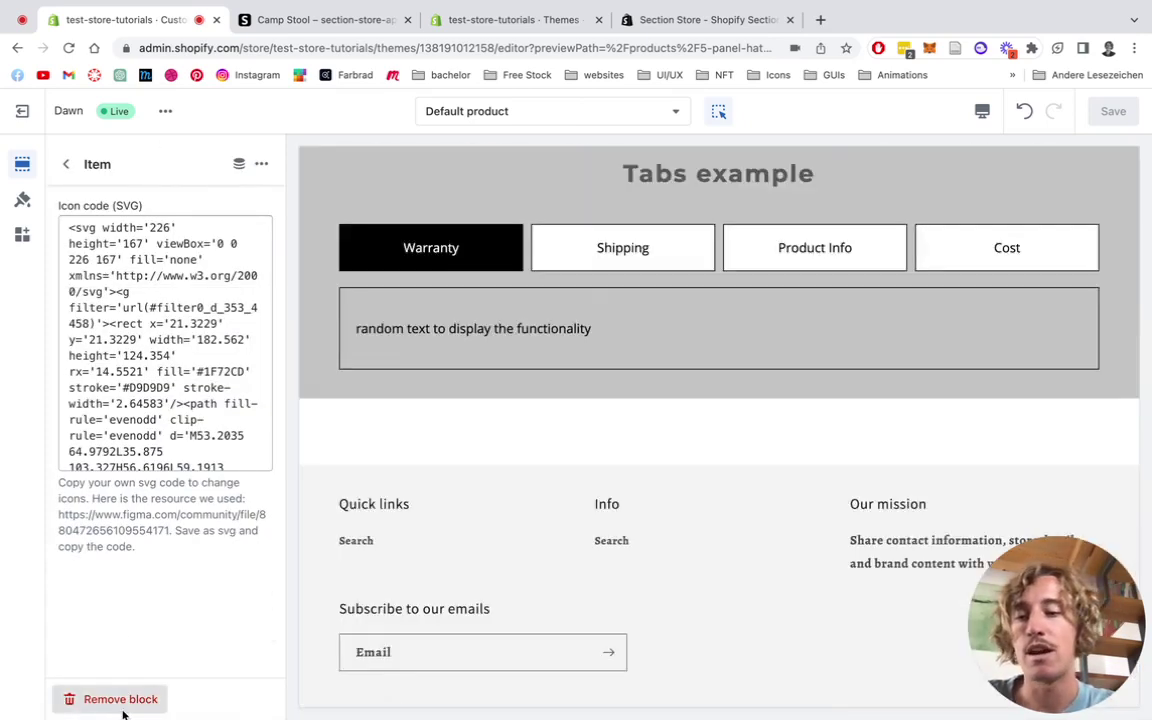
{"action": "left_click", "coordinate": [88, 699]}
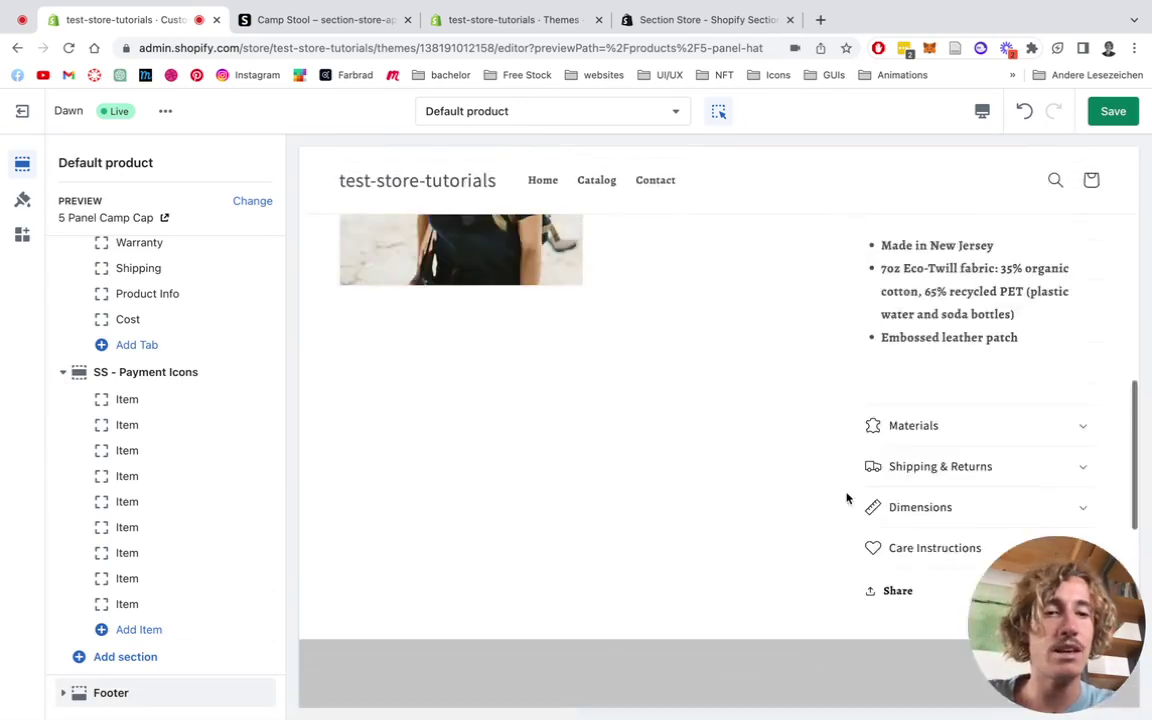
{"action": "left_click", "coordinate": [1121, 114]}
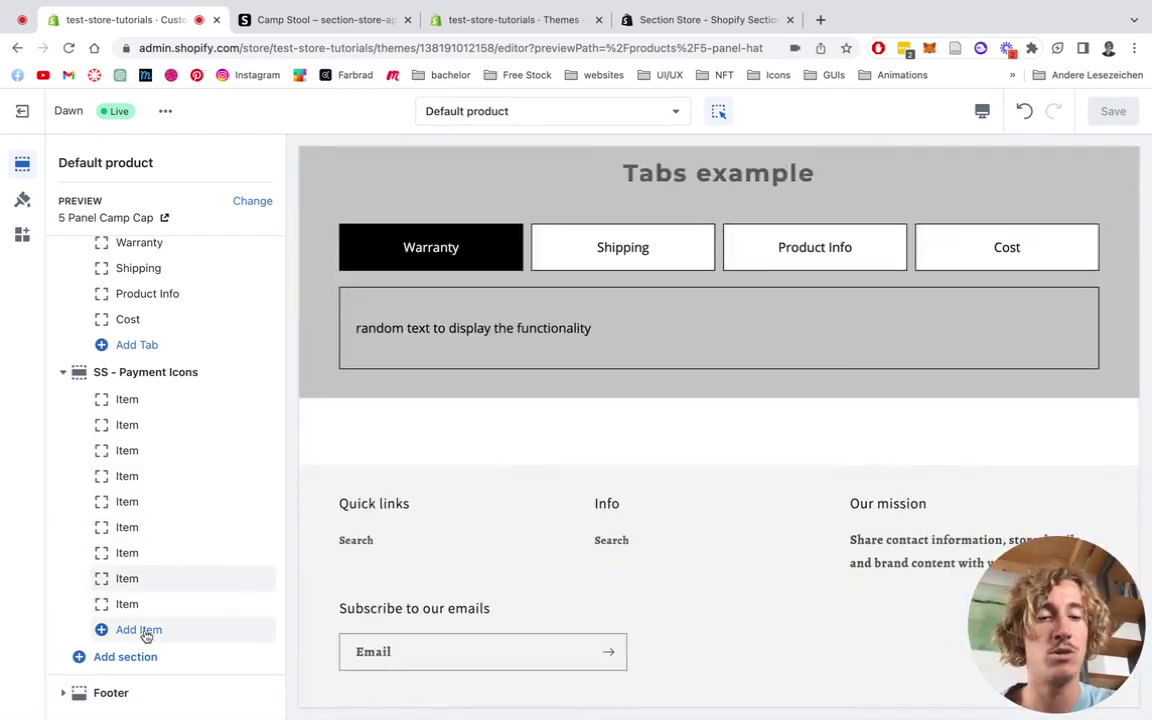
{"action": "scroll", "coordinate": [709, 518], "scroll_direction": "up", "scroll_amount": 2}
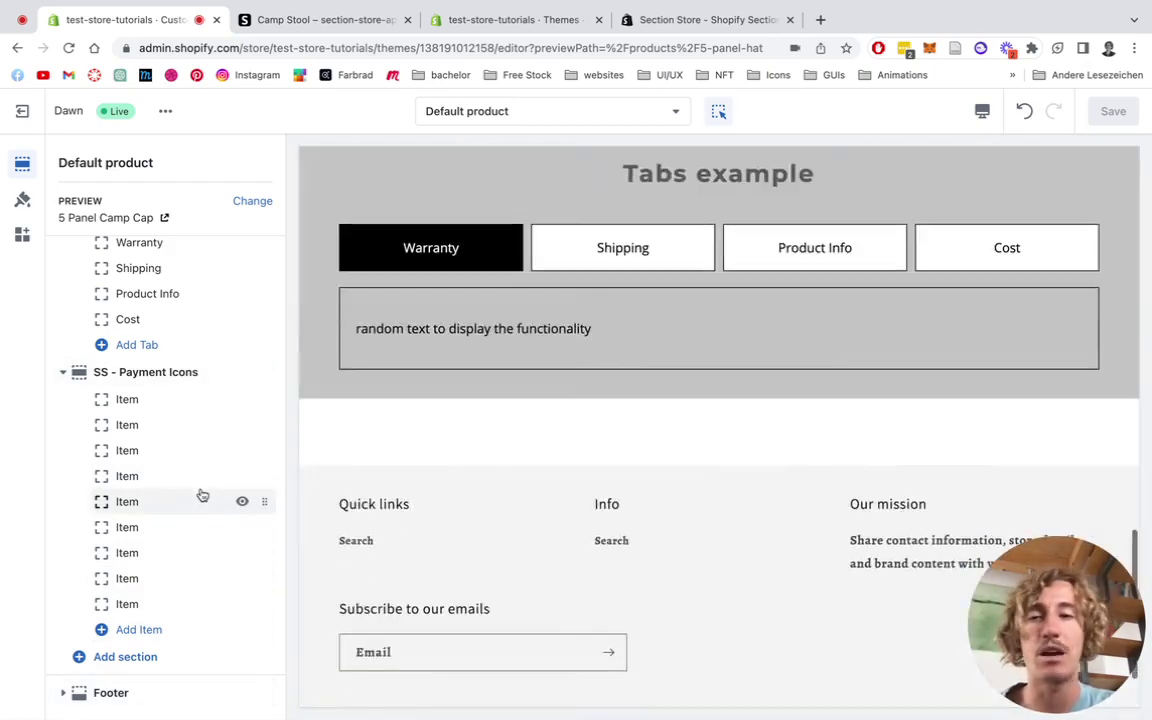
Set the Payment Icons section placement to Above add to cart and save.
{"action": "left_click", "coordinate": [154, 372]}
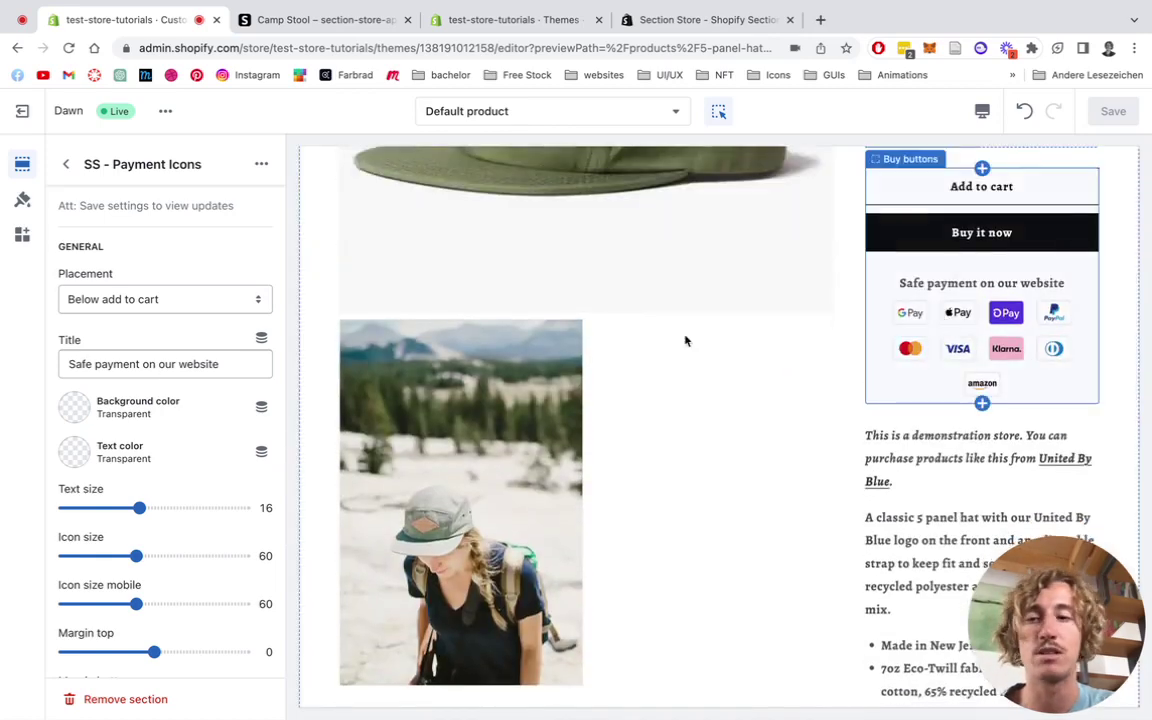
{"action": "left_click", "coordinate": [168, 303]}
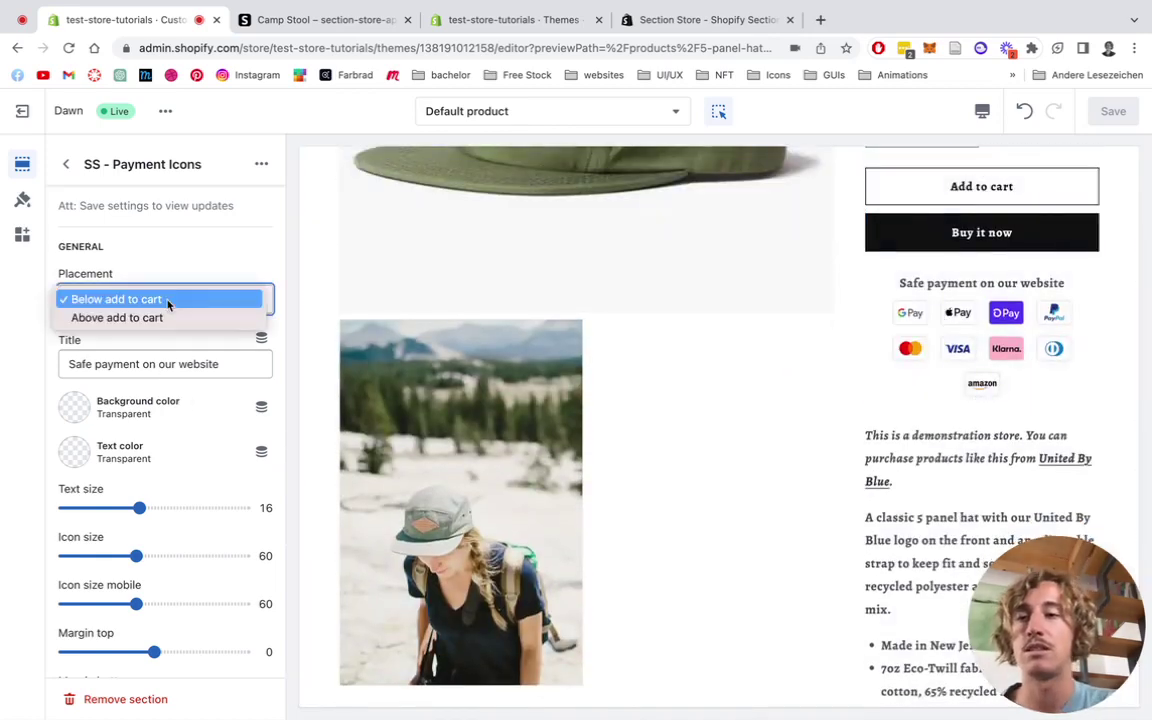
{"action": "left_click", "coordinate": [148, 318]}
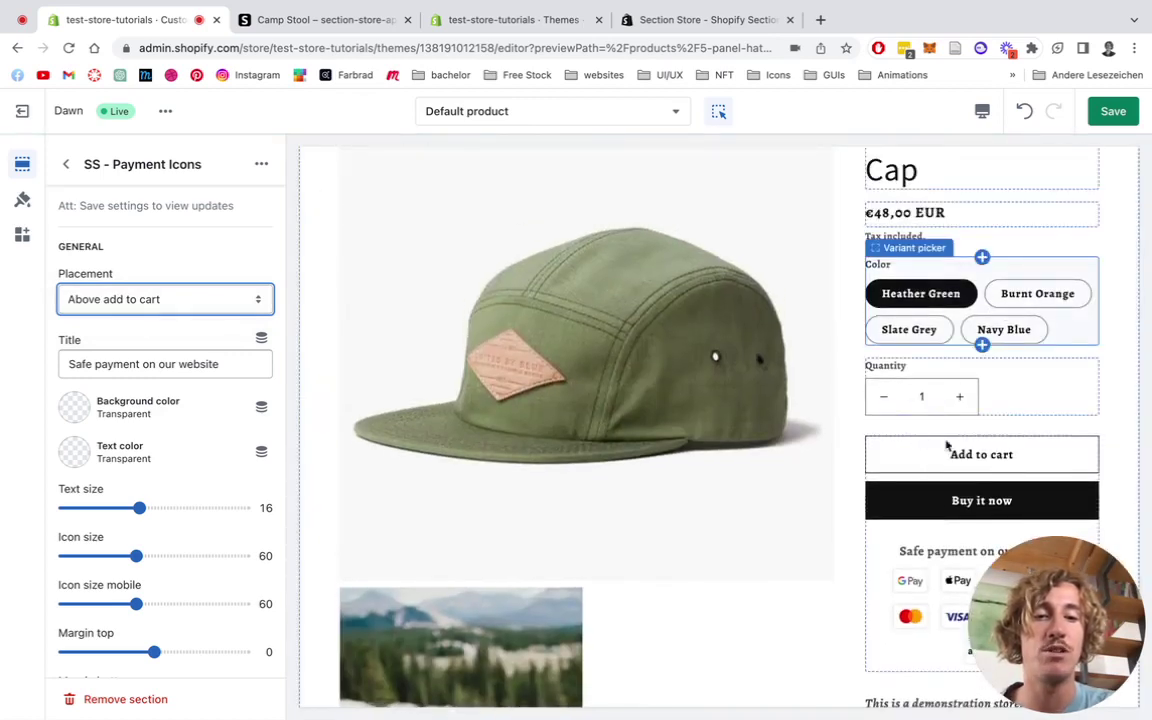
{"action": "left_click", "coordinate": [1113, 113]}
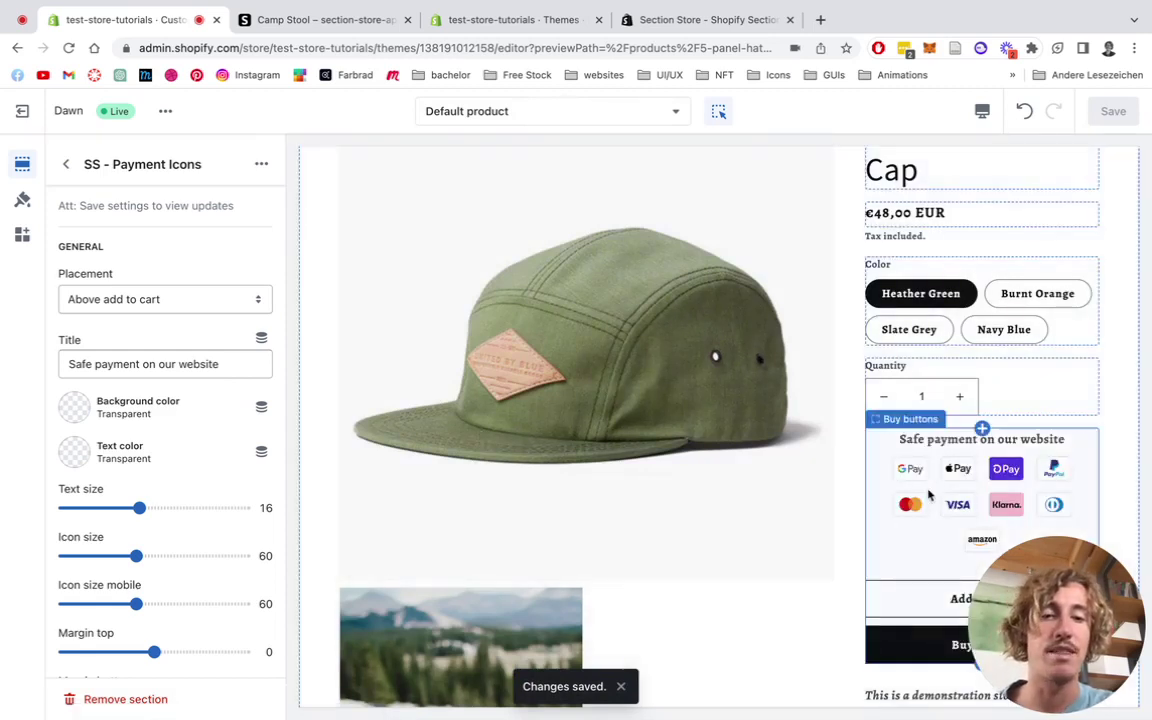
Retitle it 'Payment icons Shopify', set title size 12, adjust mobile icon size, #F5F5F5 background.
{"action": "left_click_drag", "start_coordinate": [233, 364], "coordinate": [74, 366]}
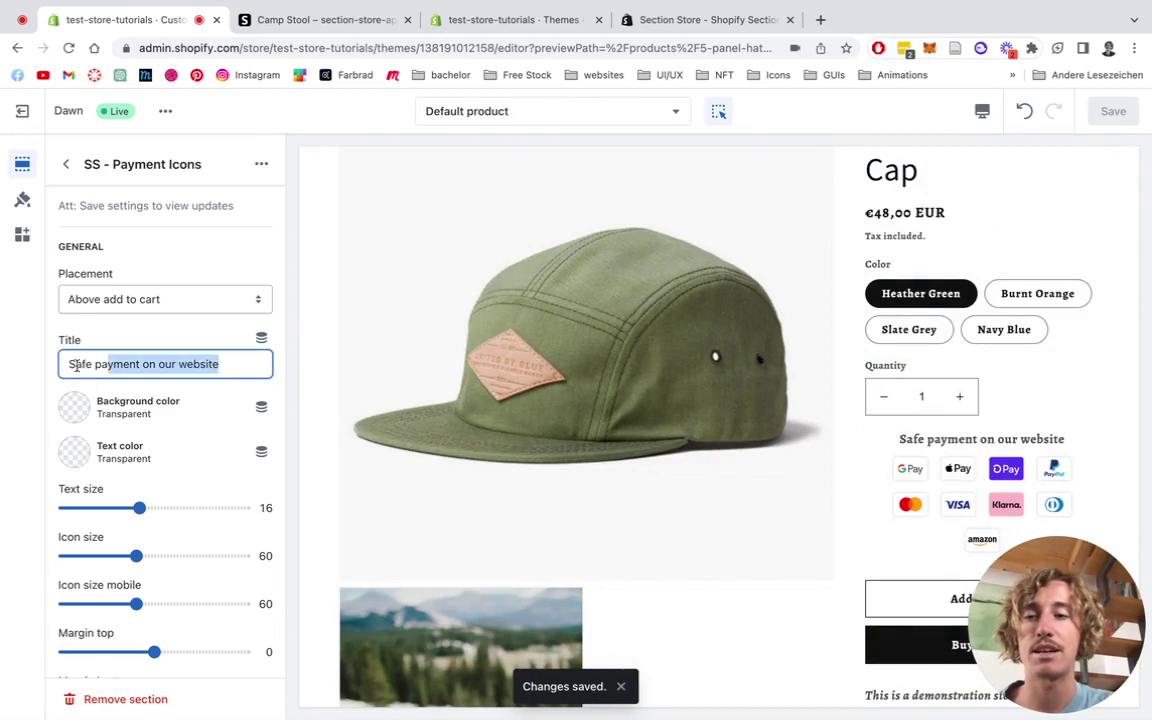
{"action": "type", "text": "Payment icons Shopify"}
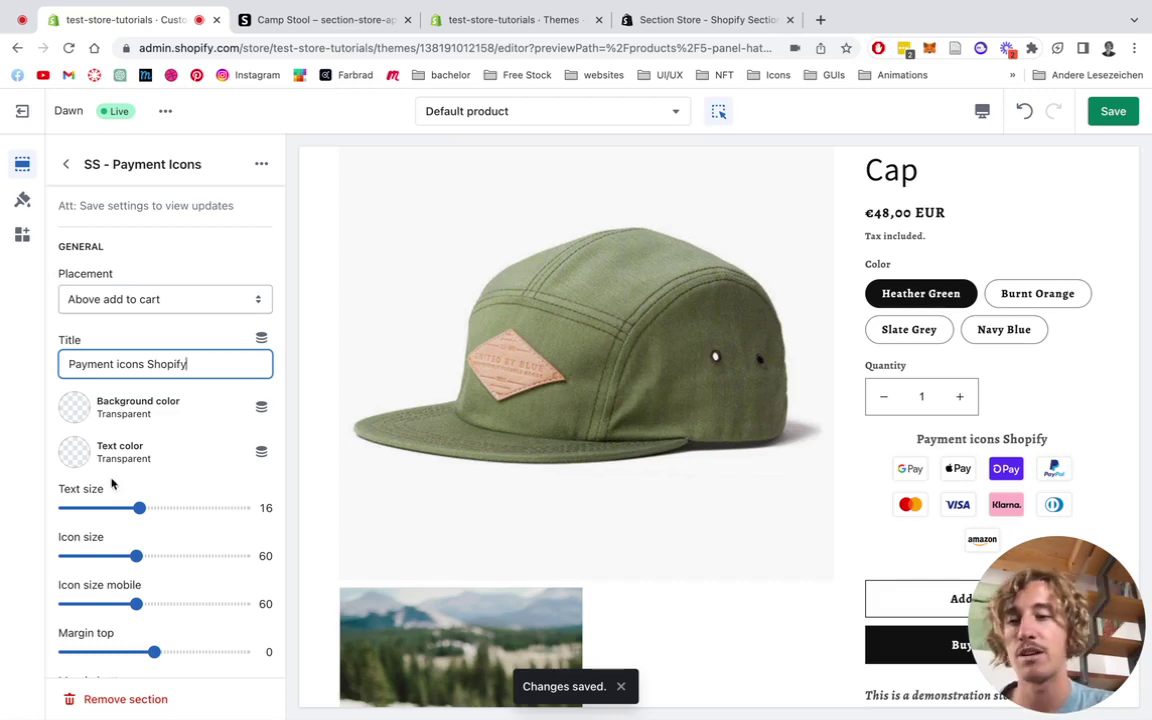
{"action": "left_click_drag", "start_coordinate": [136, 507], "coordinate": [109, 508]}
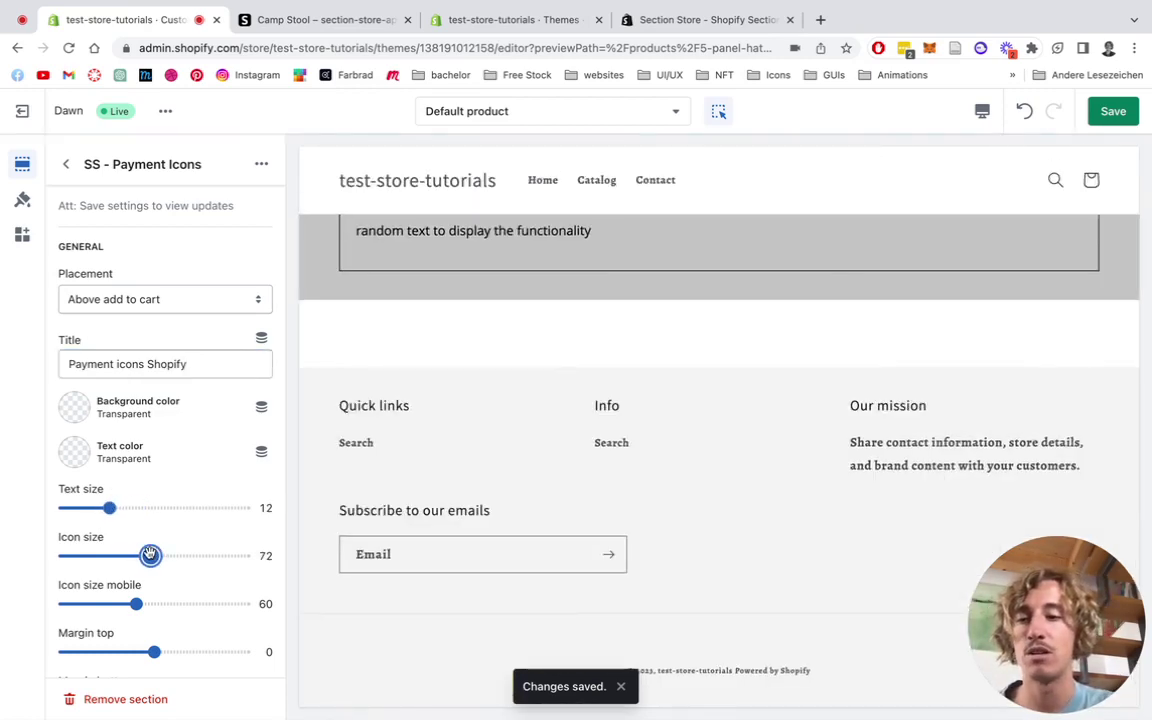
{"action": "left_click_drag", "start_coordinate": [133, 605], "coordinate": [126, 603]}
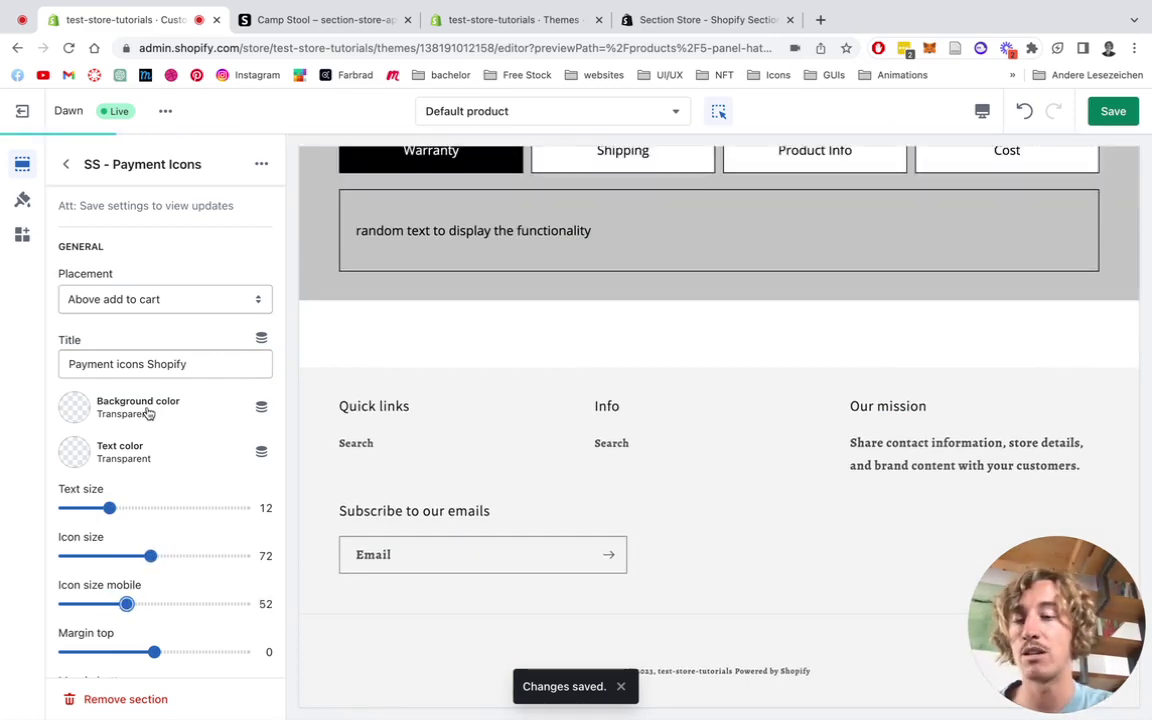
{"action": "left_click", "coordinate": [70, 408]}
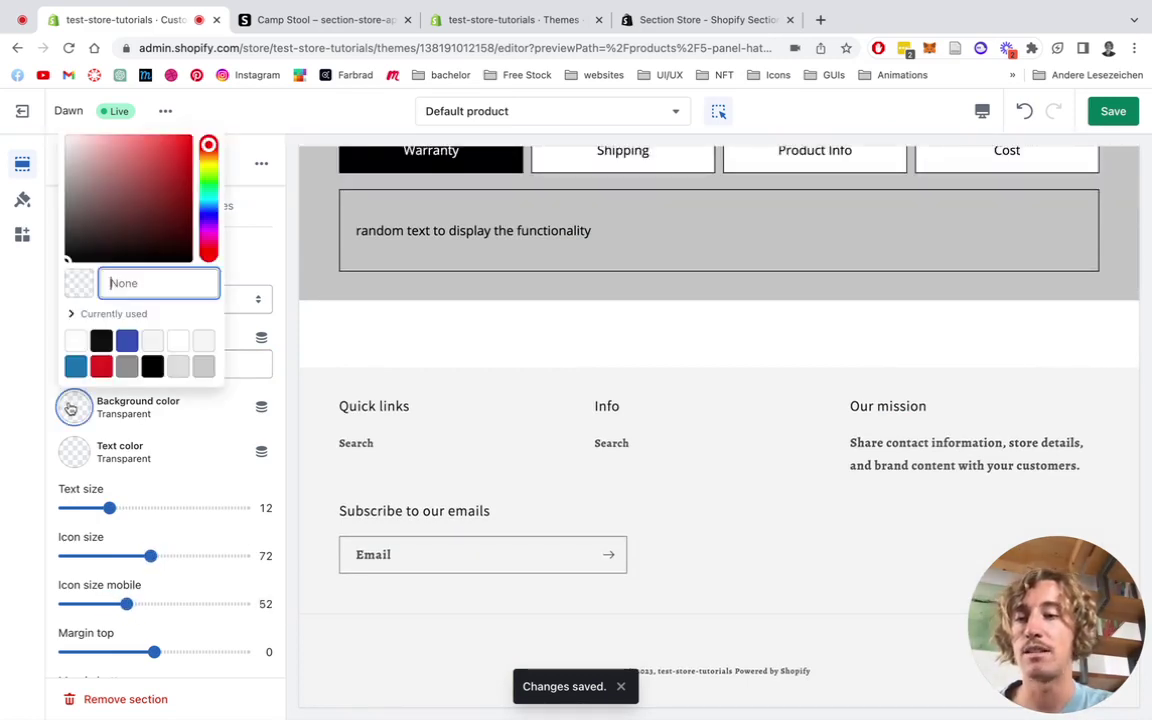
{"action": "left_click", "coordinate": [204, 343]}
{"action": "left_click", "coordinate": [283, 376]}
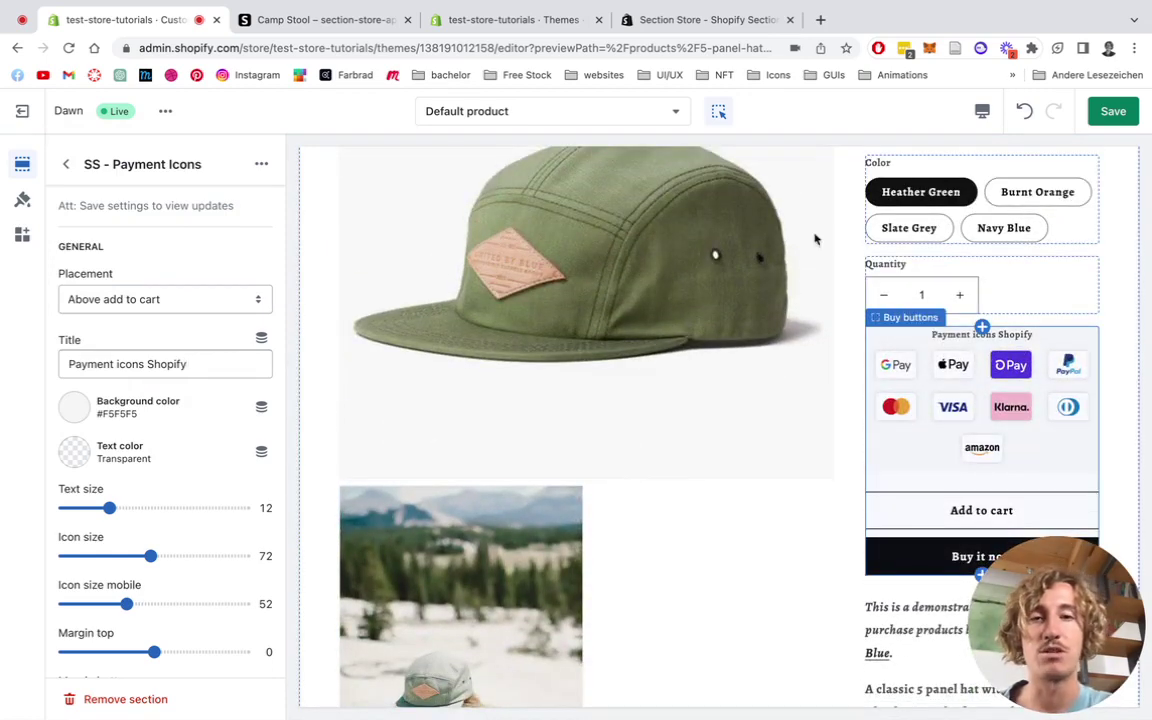
In mobile preview, set Icon size mobile to 90 and Margin top to 3, then save.
{"action": "left_click", "coordinate": [983, 111]}
{"action": "left_click", "coordinate": [1015, 154]}
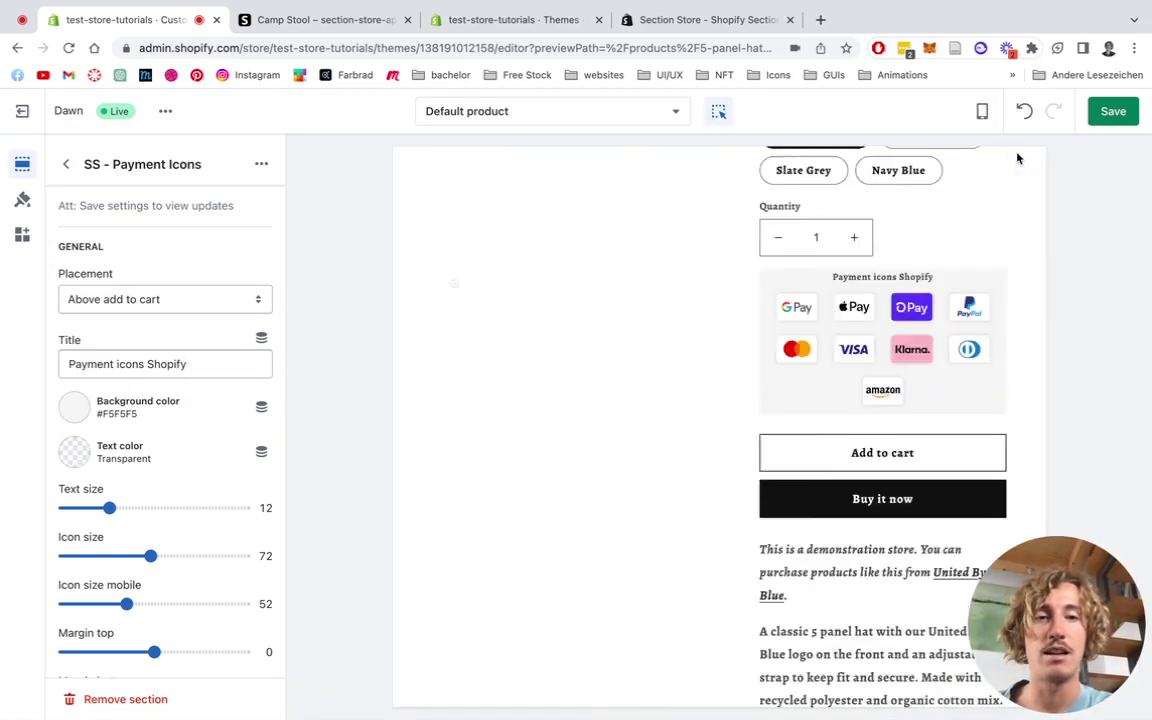
{"action": "scroll", "coordinate": [796, 402], "scroll_direction": "down", "scroll_amount": 3}
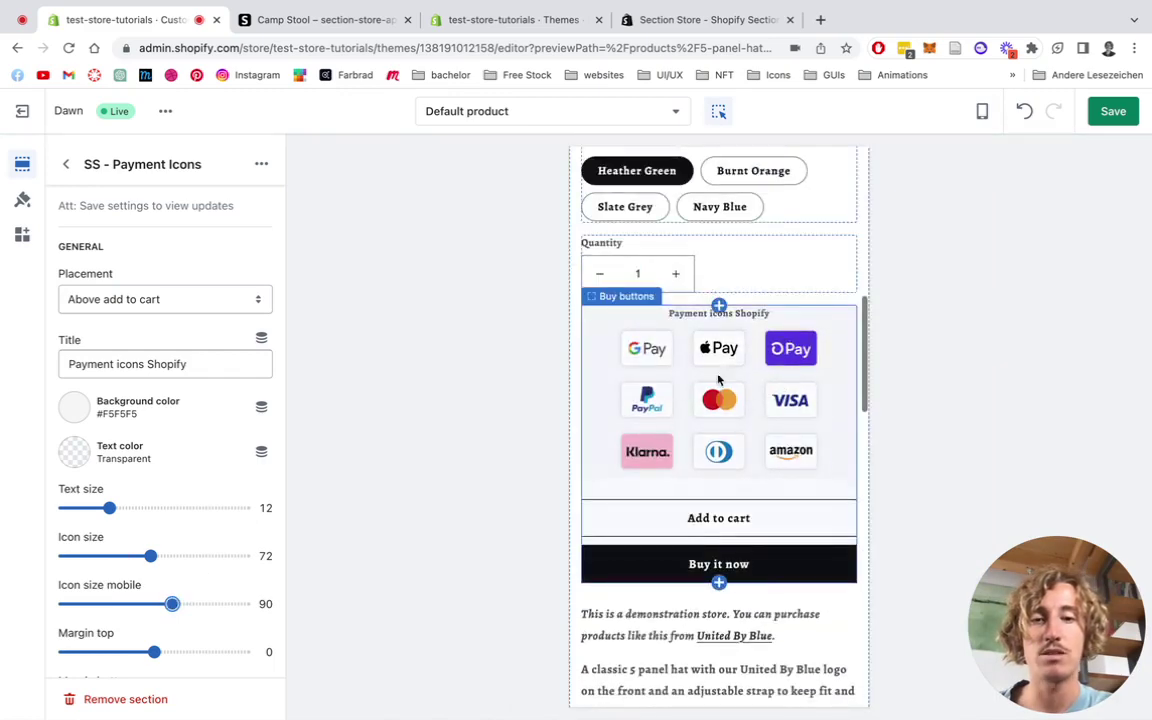
{"action": "scroll", "coordinate": [176, 565], "scroll_direction": "down", "scroll_amount": 2}
{"action": "scroll", "coordinate": [176, 565], "scroll_direction": "down", "scroll_amount": 1}
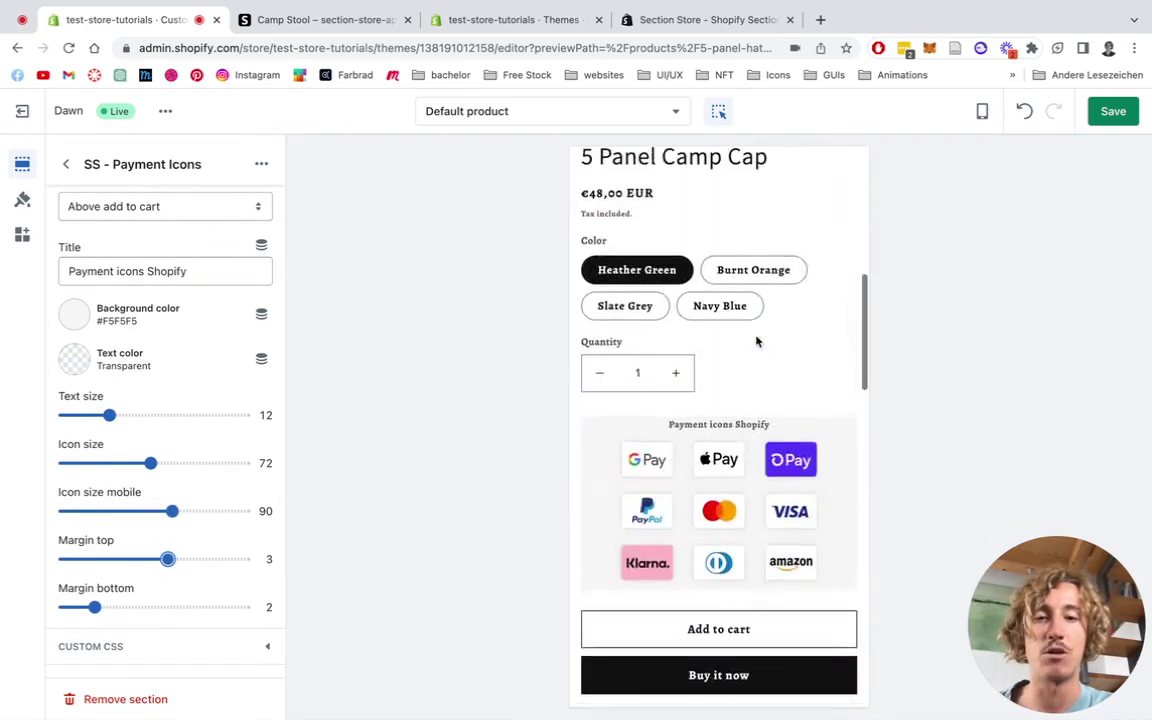
{"action": "left_click", "coordinate": [1125, 111]}
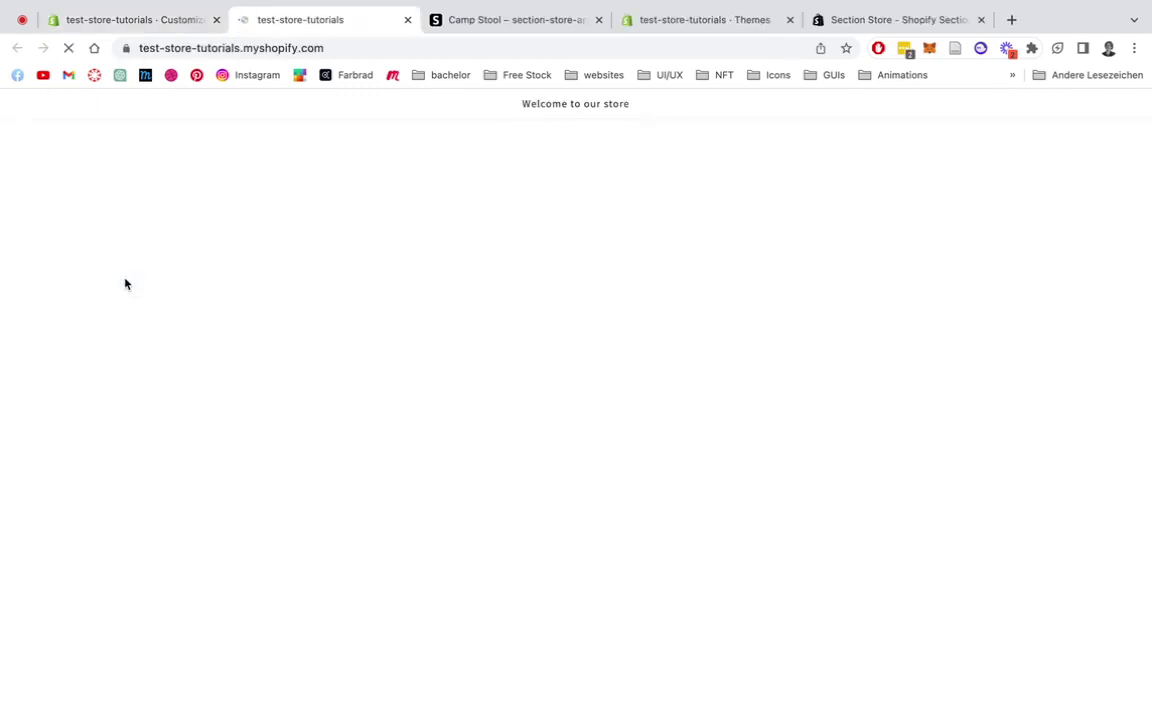
Open the 5 Panel Camp Cap product page from the storefront Catalog.
{"action": "scroll", "coordinate": [785, 272], "scroll_direction": "down", "scroll_amount": 3}
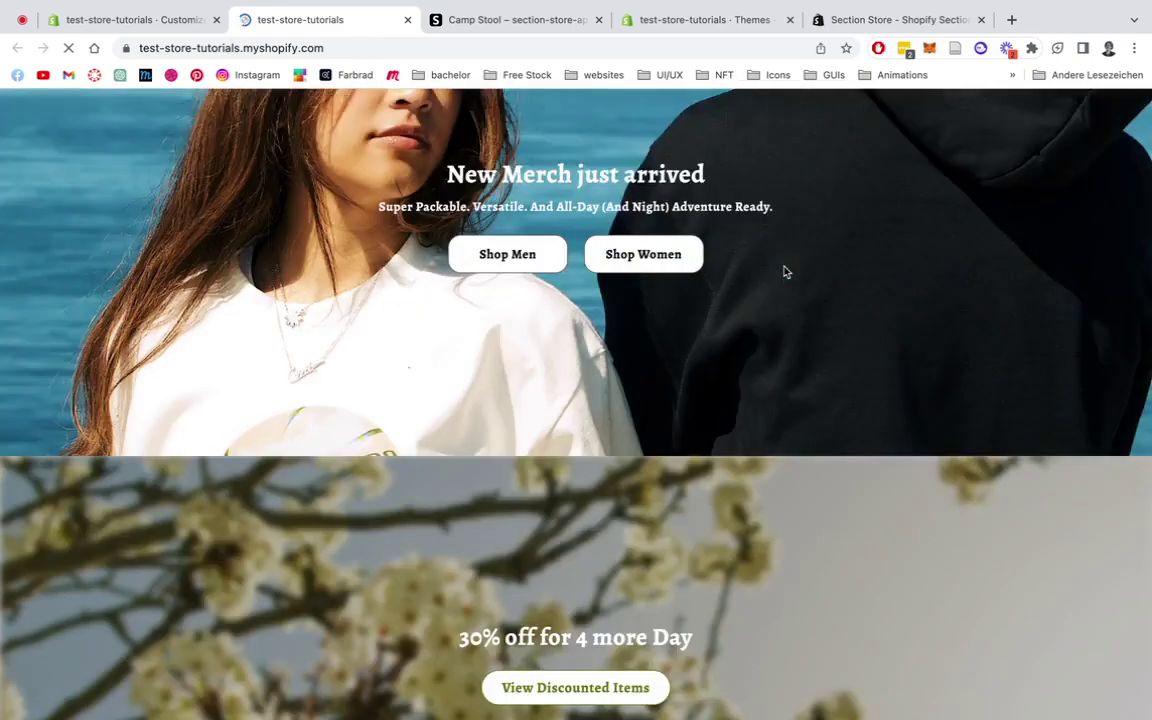
{"action": "scroll", "coordinate": [785, 272], "scroll_direction": "down", "scroll_amount": 2}
{"action": "scroll", "coordinate": [785, 272], "scroll_direction": "up", "scroll_amount": 5}
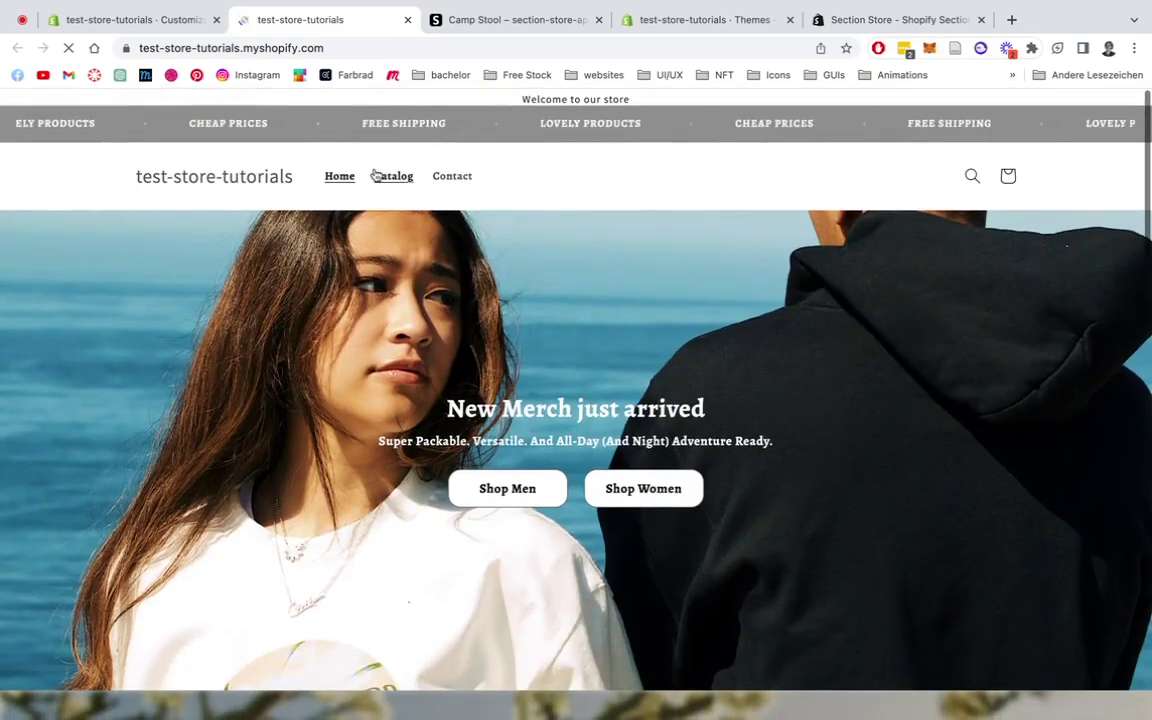
{"action": "left_click", "coordinate": [396, 189]}
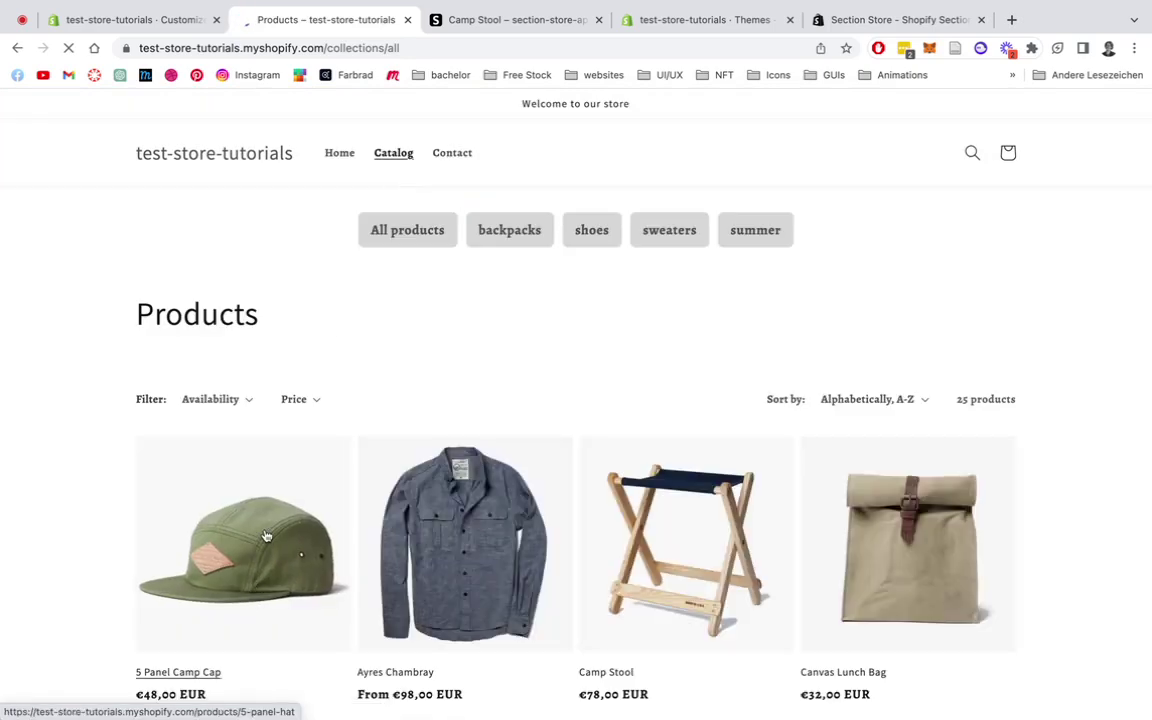
{"action": "left_click", "coordinate": [266, 536]}
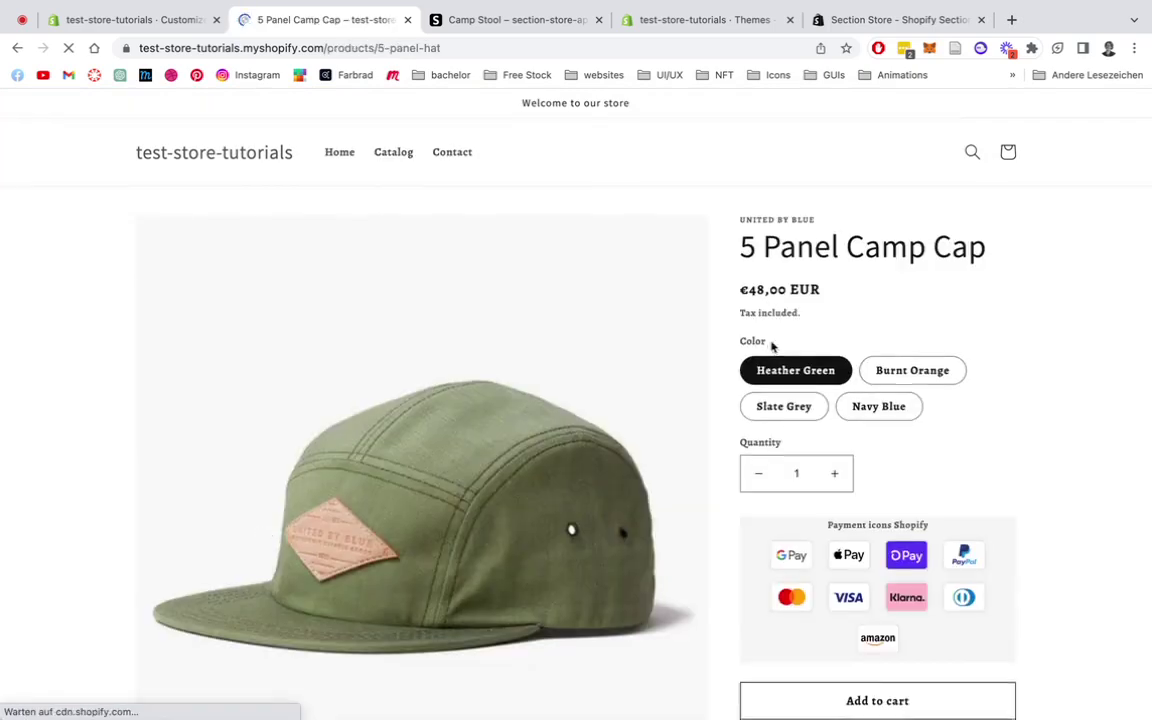
Check the grey payment icons on the Camp Cap, compare with Camp Stool, and return to Themes.
{"action": "scroll", "coordinate": [942, 566], "scroll_direction": "down", "scroll_amount": 1}
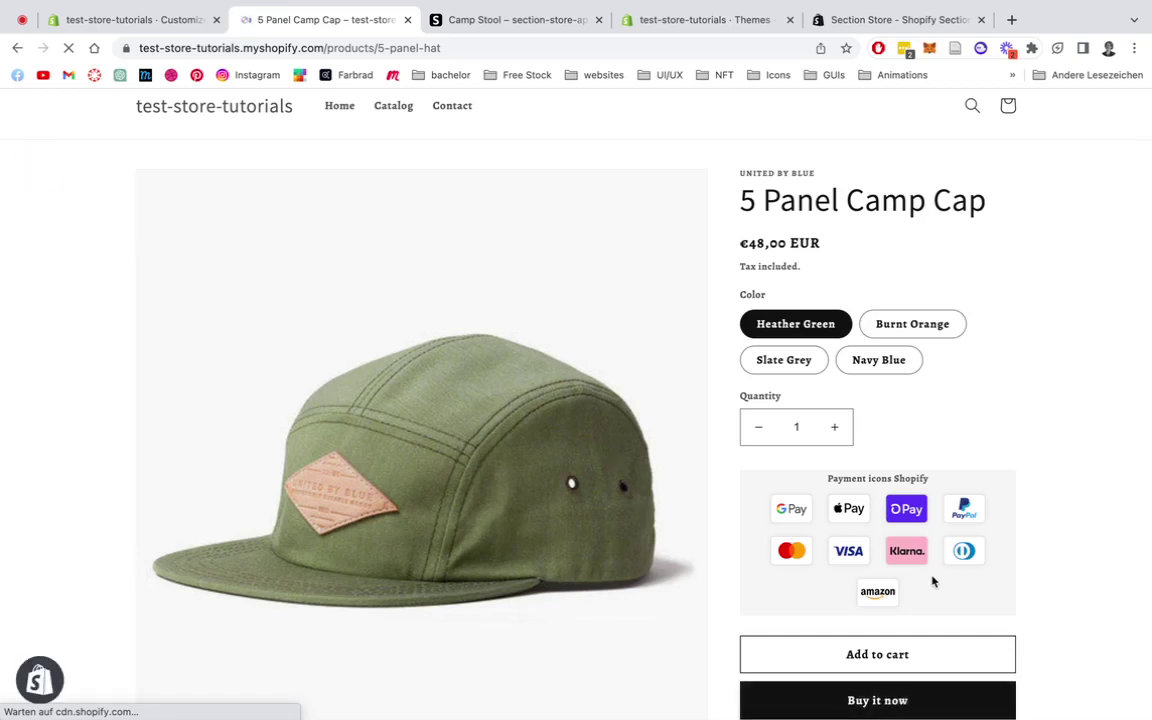
{"action": "scroll", "coordinate": [976, 500], "scroll_direction": "down", "scroll_amount": 1}
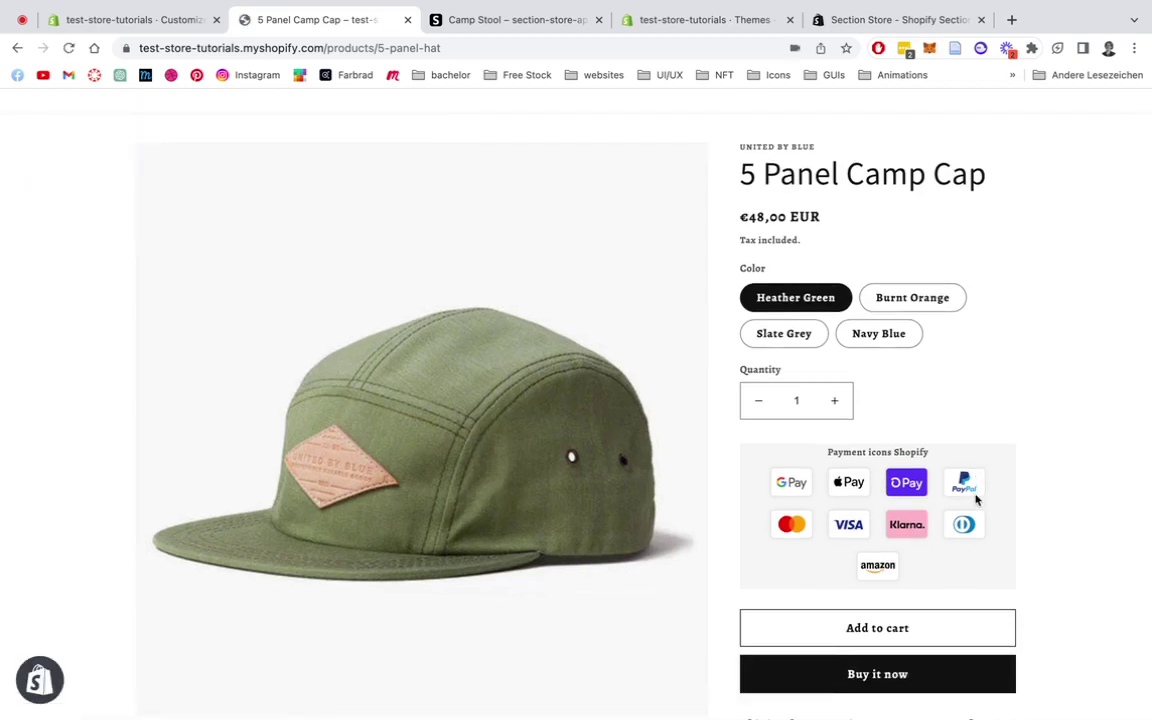
{"action": "scroll", "coordinate": [976, 500], "scroll_direction": "down", "scroll_amount": 1}
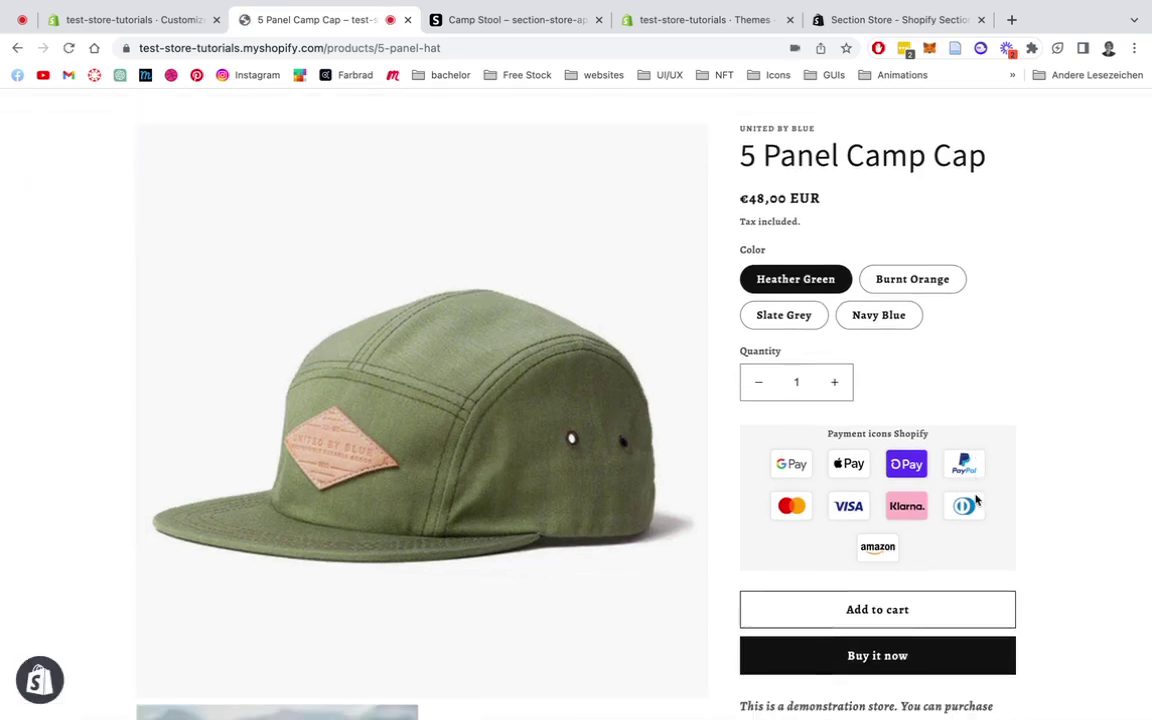
{"action": "left_click", "coordinate": [514, 24]}
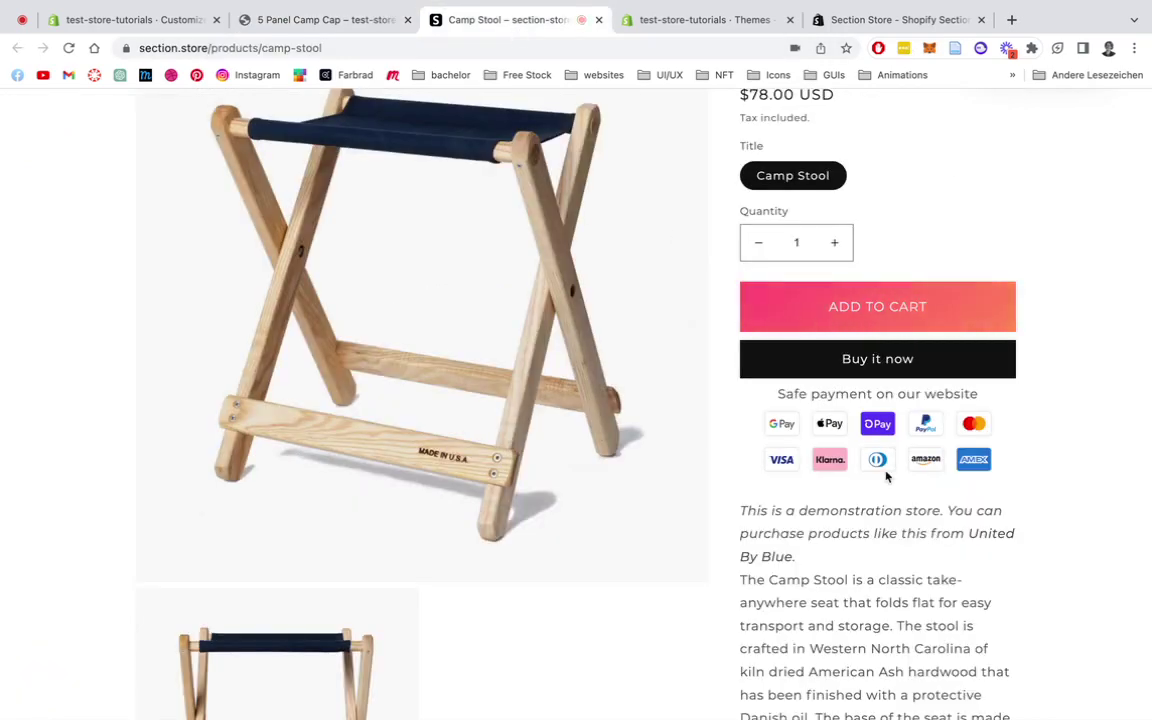
{"action": "left_click", "coordinate": [659, 22]}
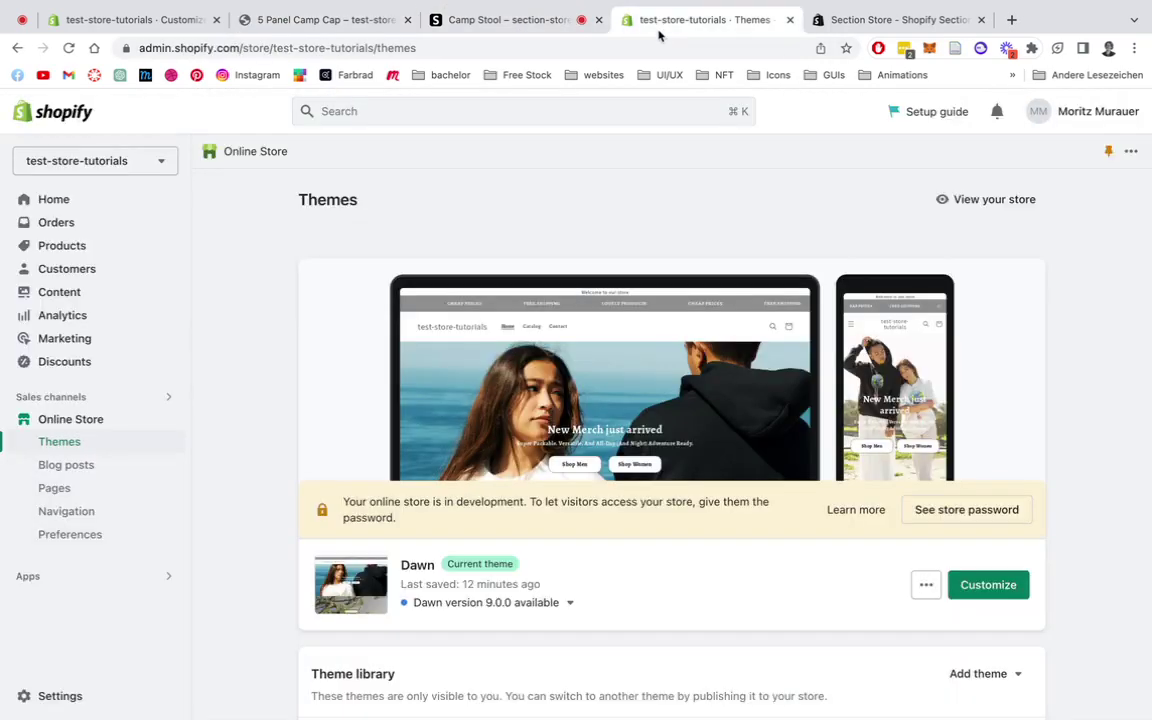